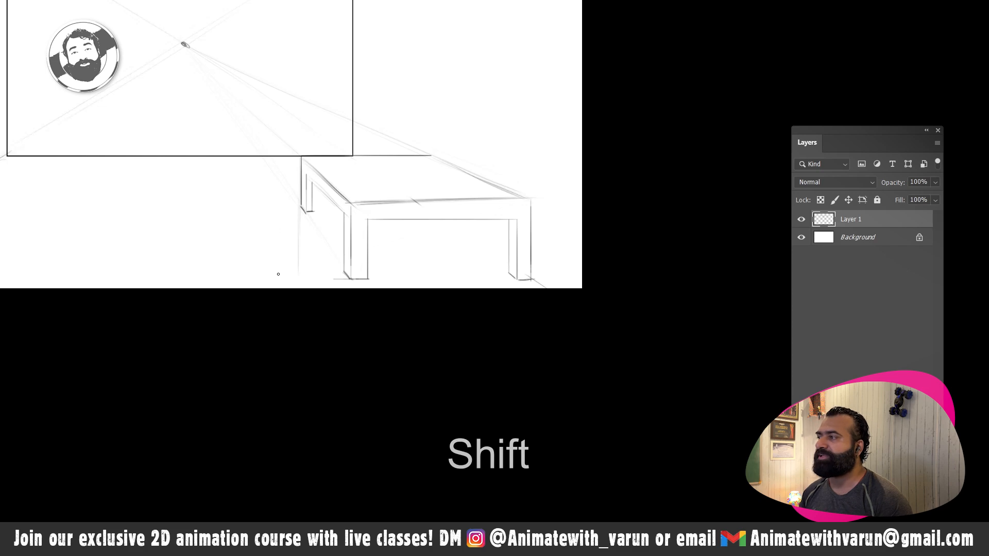
- Sketch a cloth draped over the bed, with a wavy hanging hem and loose outlines along the edges of the bed's top
key(space)
drag(449, 221, 390, 221)
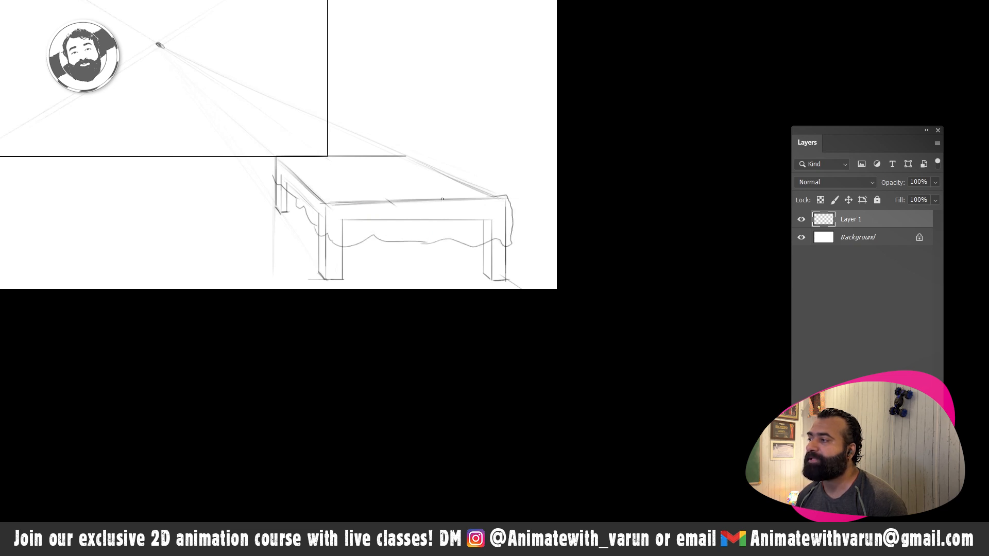
key(ctrl+z)
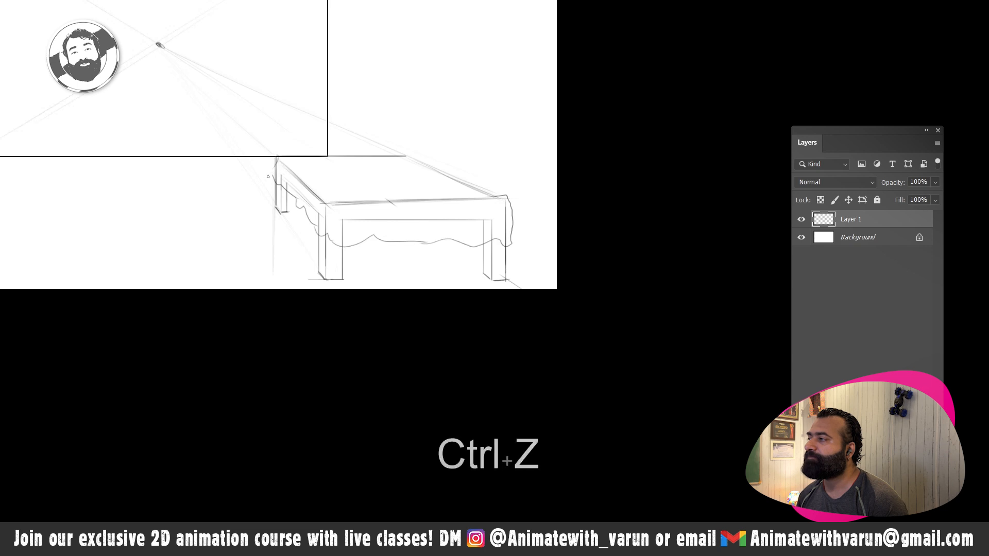
mouse_move(267, 170)
mouse_down()
mouse_move(268, 181)
mouse_move(412, 153)
mouse_move(390, 154)
mouse_move(496, 195)
mouse_up()
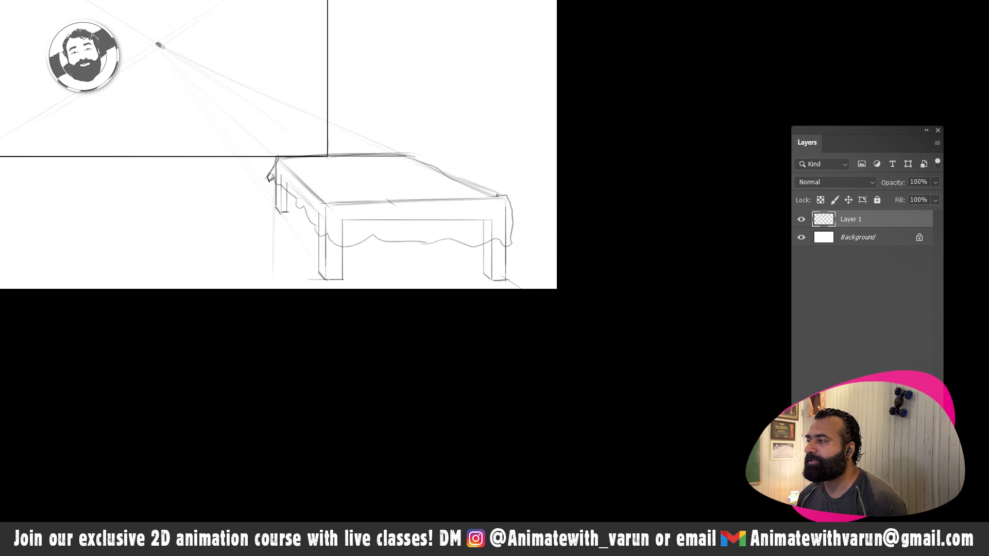
mouse_move(337, 208)
mouse_down()
mouse_move(505, 198)
mouse_move(408, 207)
mouse_up()
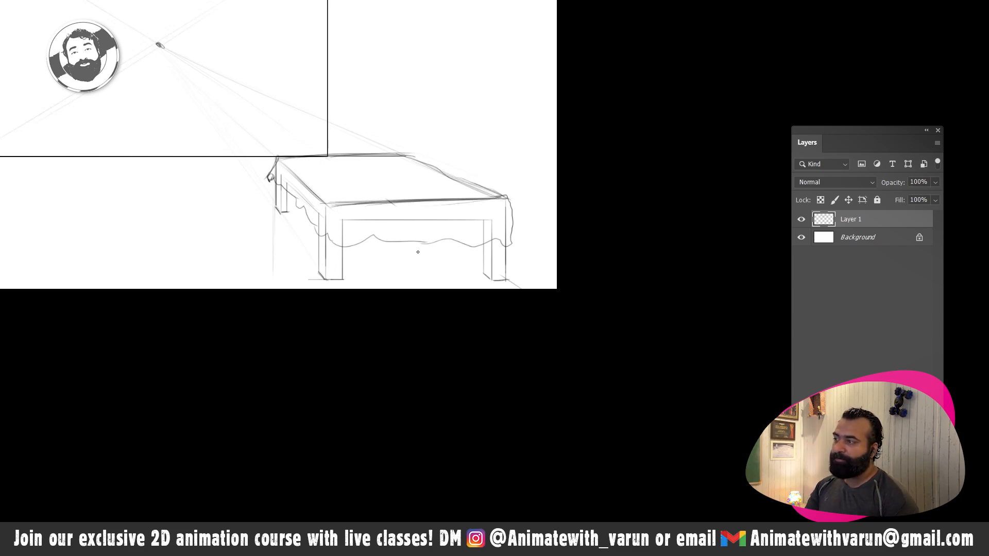
- Erase the front rail and the front leg lines that show through the hanging cloth
key(space)
mouse_move(375, 258)
mouse_down()
mouse_move(405, 227)
mouse_move(437, 223)
mouse_up()
key(z)
key(e)
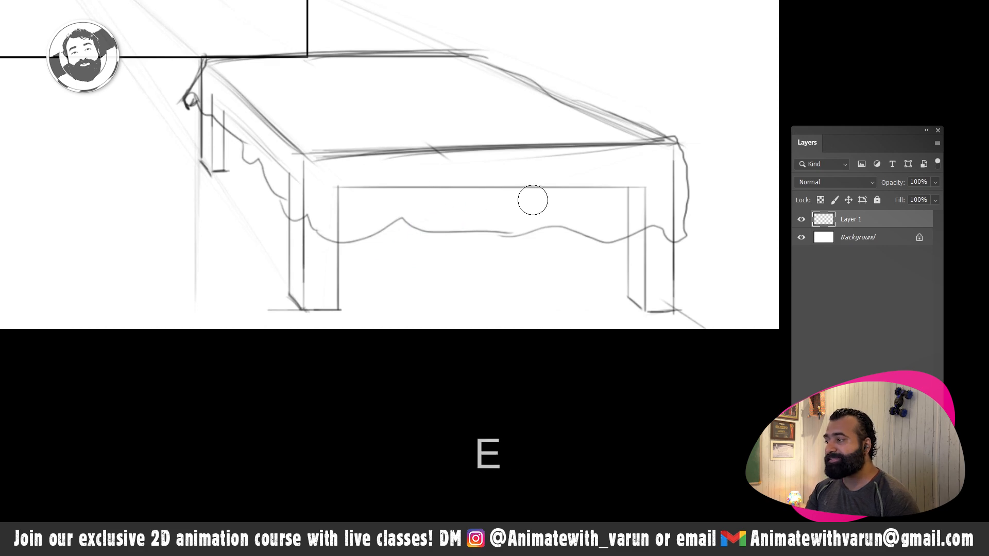
mouse_move(587, 188)
mouse_down()
mouse_move(369, 197)
mouse_move(342, 203)
mouse_move(335, 216)
mouse_move(537, 193)
mouse_move(643, 191)
mouse_move(617, 198)
mouse_move(632, 216)
mouse_up()
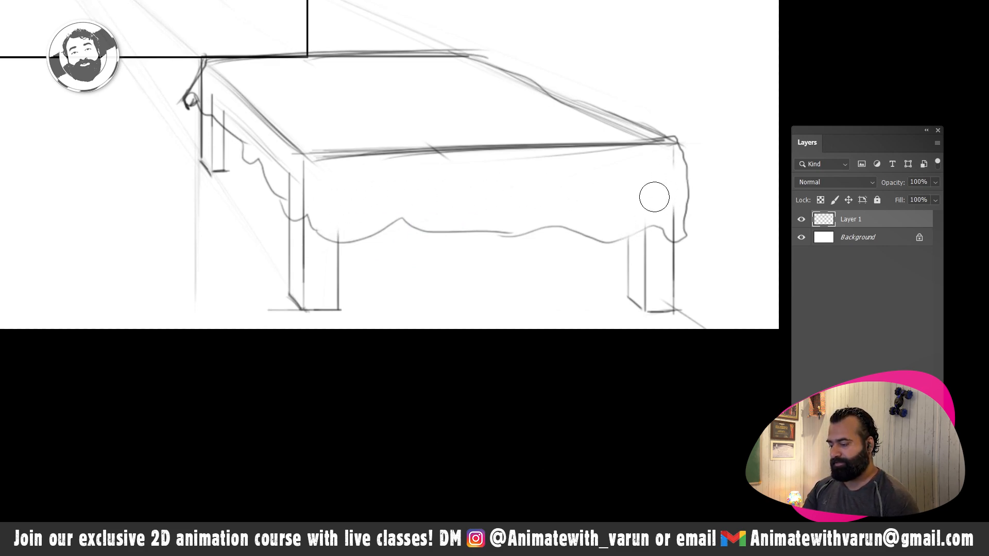
- With a smaller eraser, remove the side rail and leg lines showing through the cloth on the bed's left side
key(bracketleft)
key(bracketleft)
key(bracketleft)
key(bracketleft)
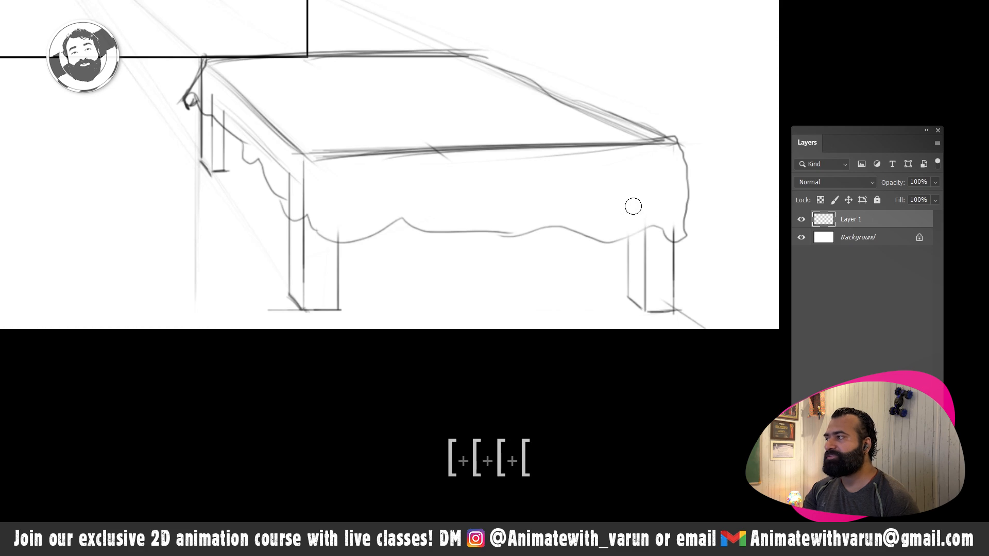
key(bracketleft)
key(bracketleft)
key(bracketleft)
mouse_move(219, 104)
mouse_down()
mouse_move(222, 118)
mouse_move(245, 122)
mouse_up()
key(bracketright)
key(bracketright)
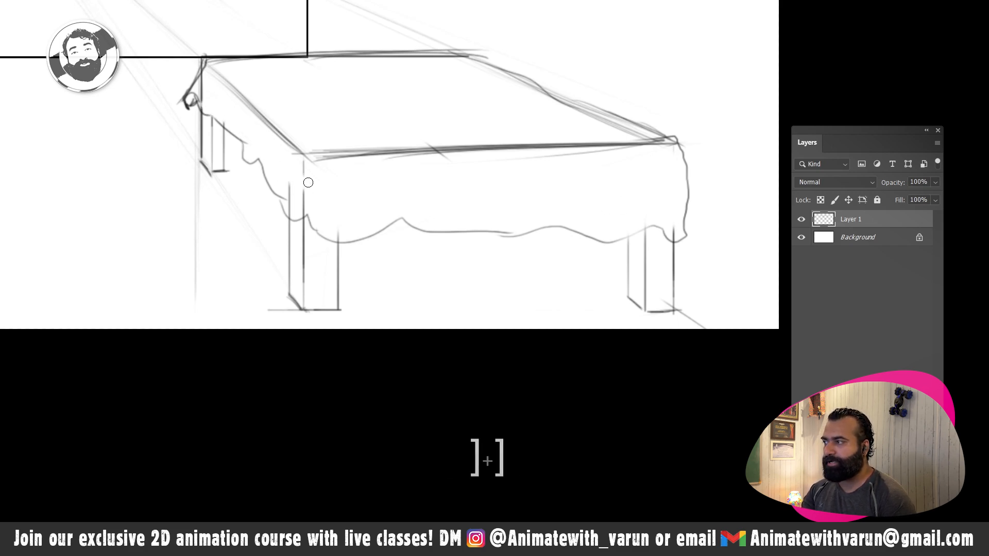
drag(299, 192, 299, 217)
mouse_move(202, 104)
mouse_down()
mouse_move(204, 80)
mouse_move(203, 100)
mouse_up()
- Erase most of the hard front and left edge lines of the bed's top to soften the cloth
key(z)
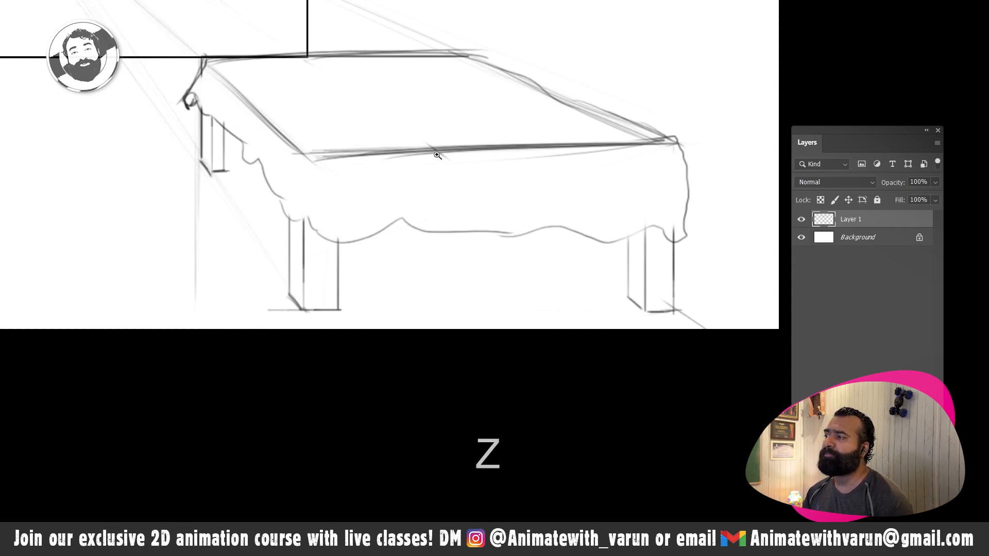
key(e)
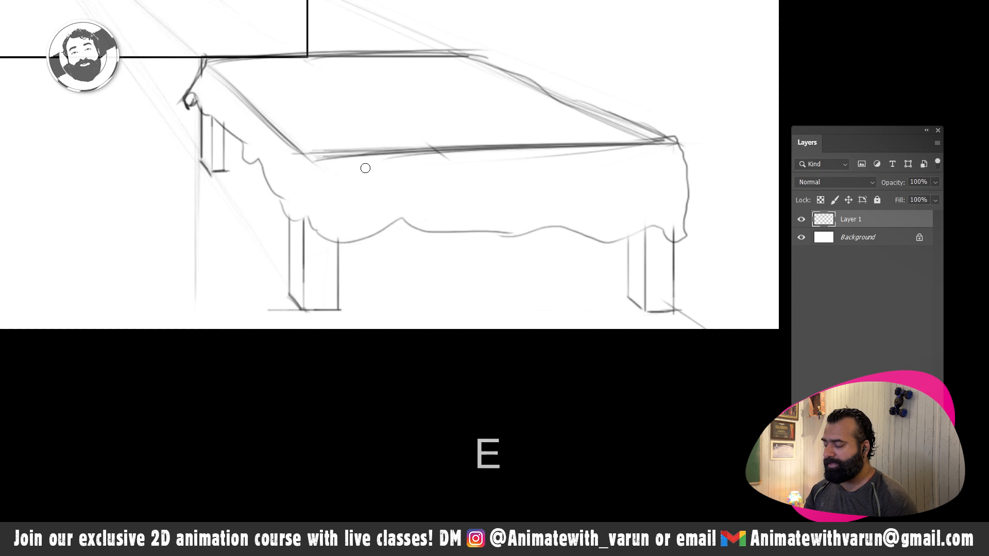
drag(512, 145, 309, 174)
mouse_move(477, 135)
mouse_down()
mouse_move(372, 163)
mouse_move(350, 151)
mouse_up()
mouse_move(245, 86)
mouse_down()
mouse_move(278, 150)
mouse_move(252, 102)
mouse_move(217, 77)
mouse_up()
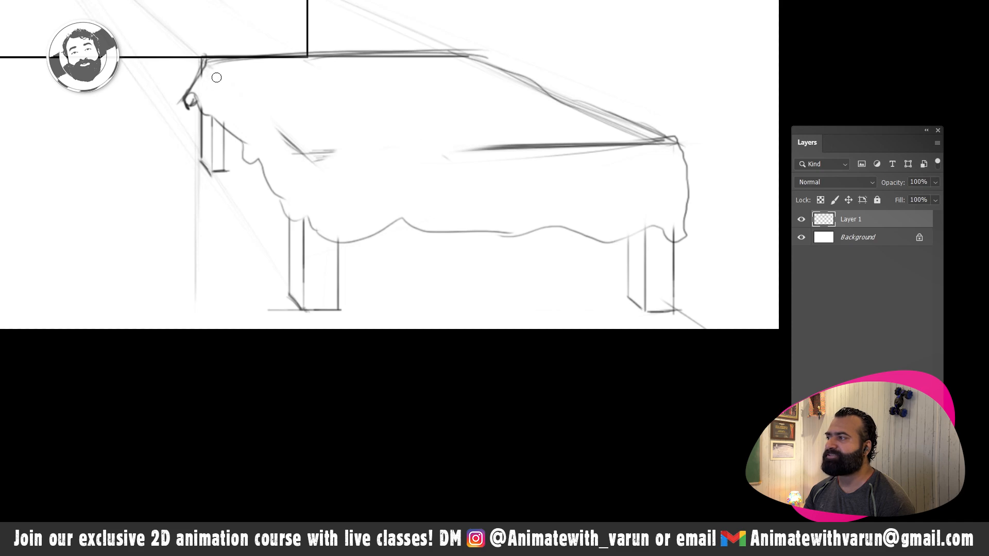
drag(432, 153, 542, 138)
drag(620, 158, 547, 165)
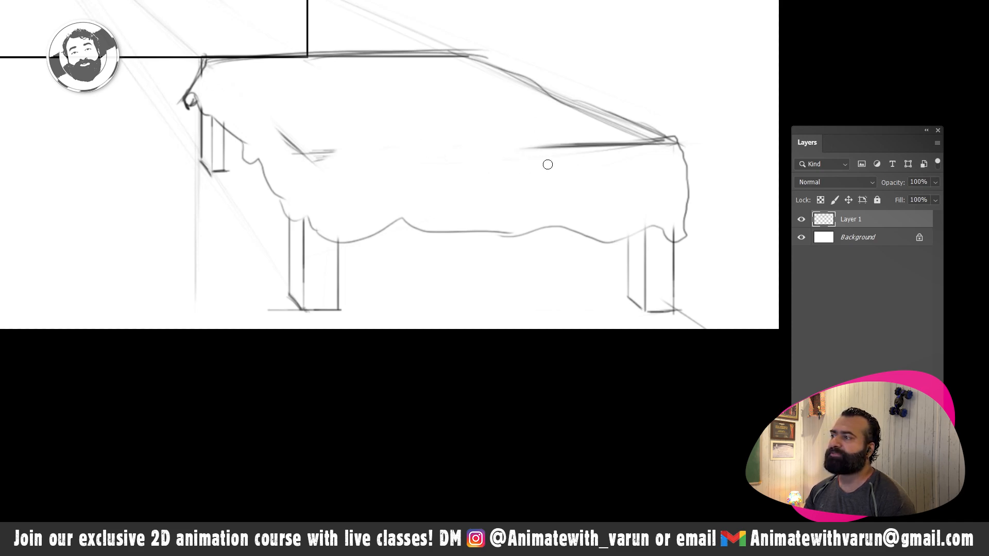
- Sketch a few short wavy wrinkle lines on the cloth across the bed's top with the brush
key(z)
alt+click(572, 175)
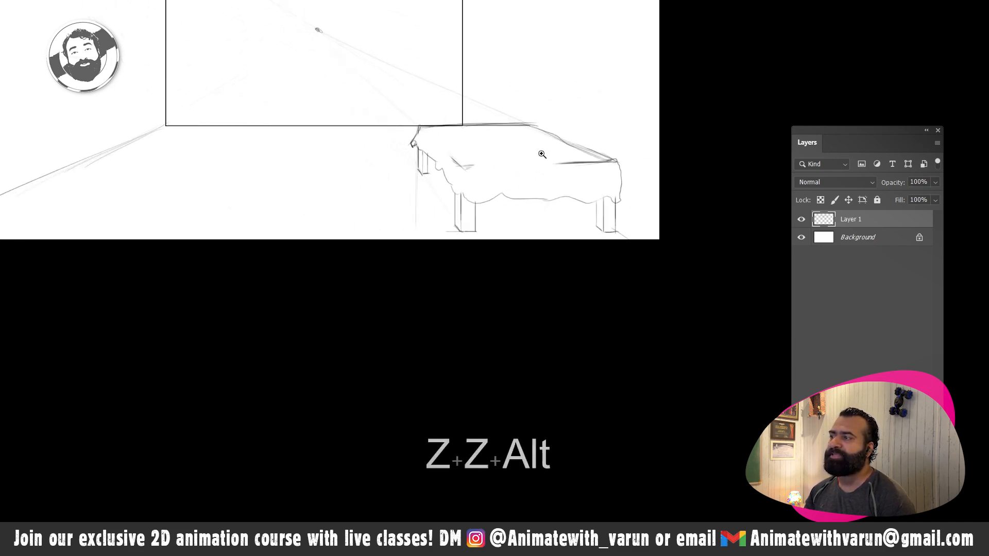
click(515, 159)
key(b)
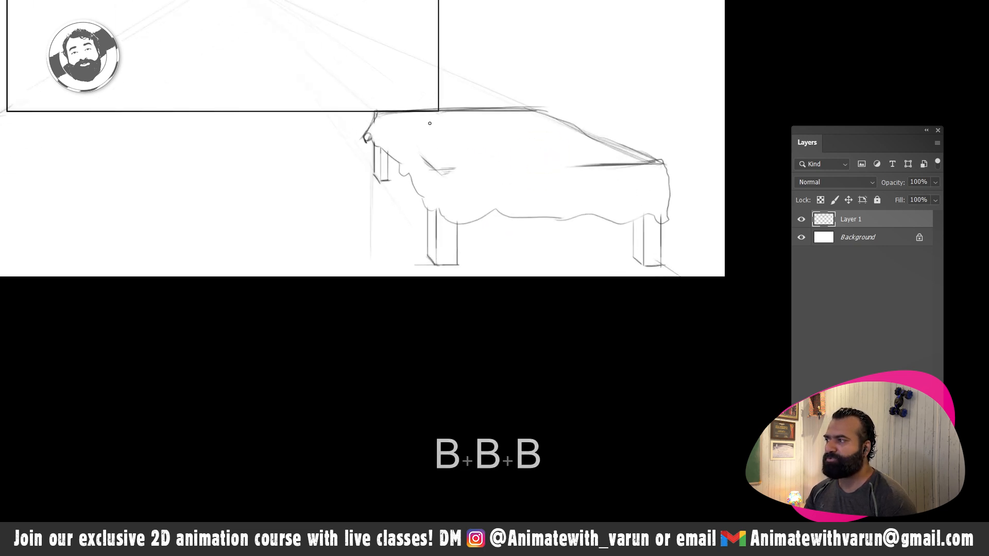
key(ctrl+z)
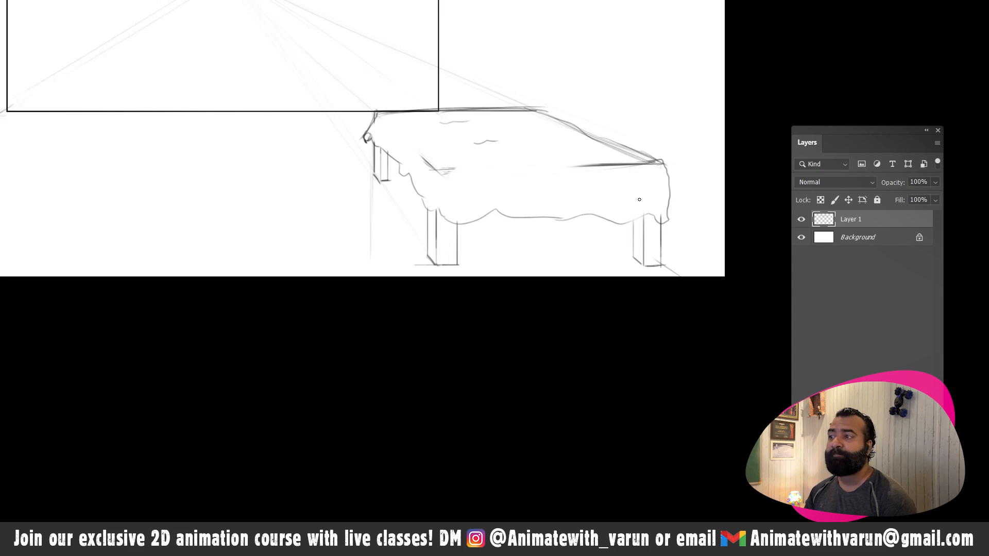
- Sketch a cylindrical bolster pillow along the right edge of the bed on a new layer, darkening its outline and round ends
key(ctrl+shift+alt+n)
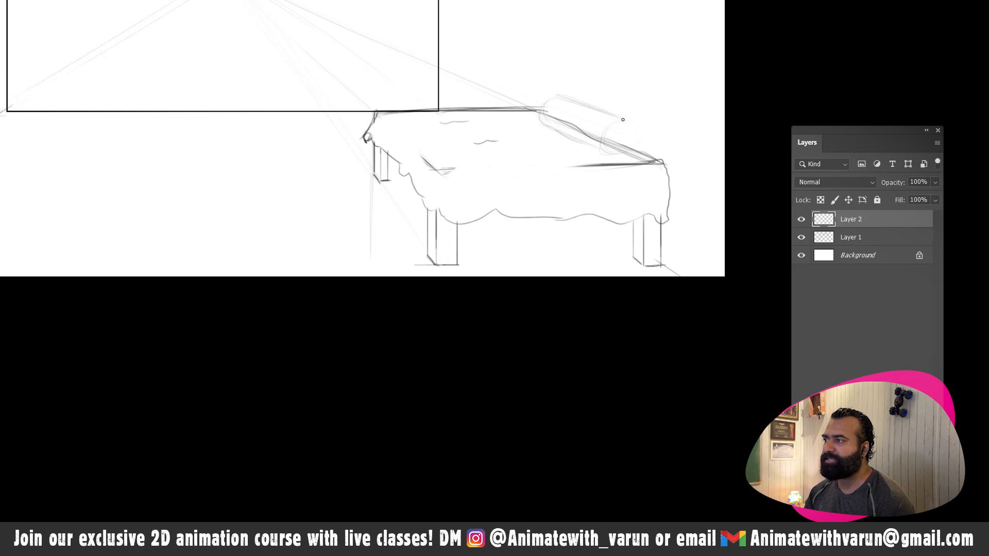
mouse_move(622, 120)
mouse_down()
mouse_move(640, 140)
mouse_move(628, 154)
mouse_move(633, 139)
mouse_move(614, 154)
mouse_move(637, 130)
mouse_move(625, 148)
mouse_move(612, 123)
mouse_move(632, 127)
mouse_move(623, 147)
mouse_move(599, 138)
mouse_move(611, 127)
mouse_move(608, 152)
mouse_move(637, 138)
mouse_up()
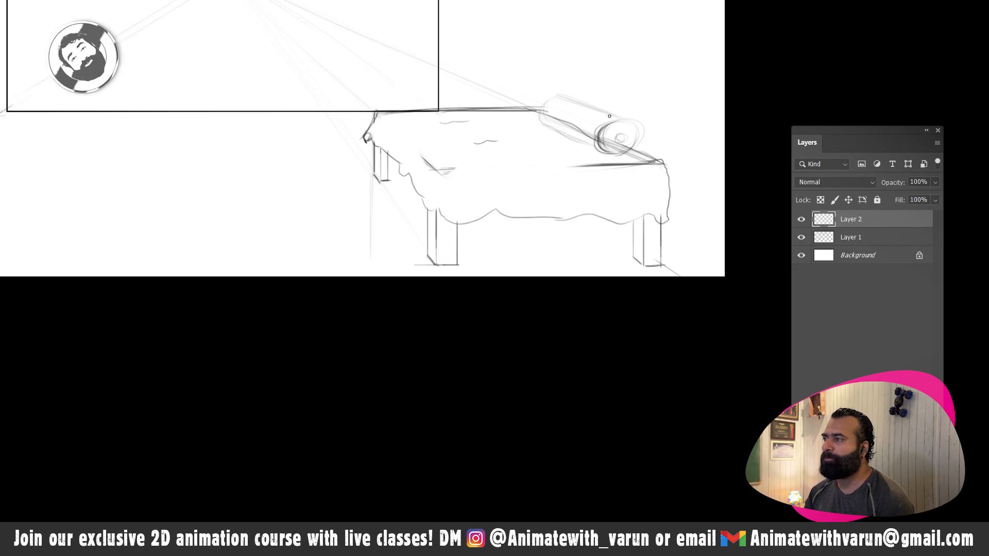
mouse_move(556, 97)
mouse_down()
mouse_move(626, 120)
mouse_move(592, 107)
mouse_up()
drag(584, 106, 616, 117)
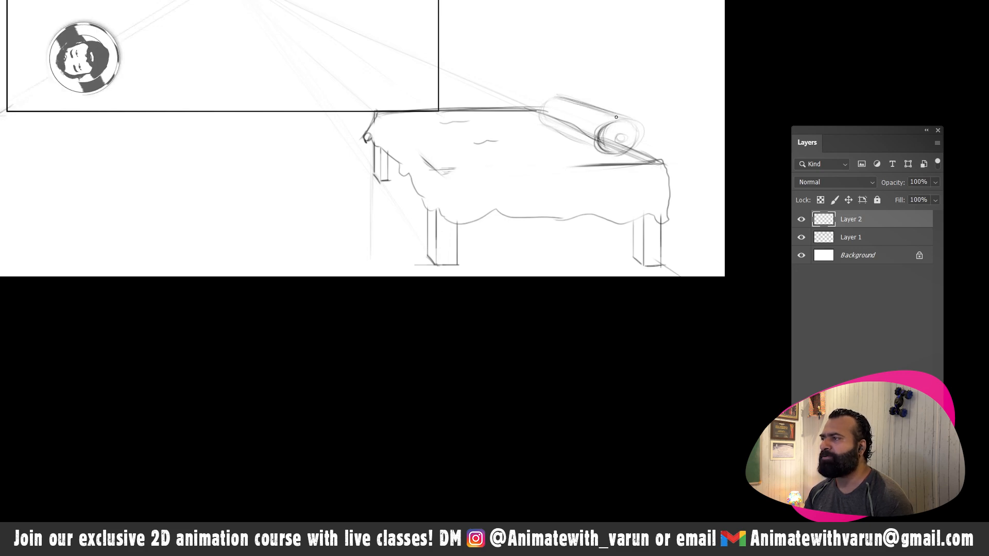
mouse_move(545, 104)
mouse_down()
mouse_move(536, 116)
mouse_move(545, 129)
mouse_up()
mouse_move(555, 99)
mouse_down()
mouse_move(557, 131)
mouse_move(540, 124)
mouse_move(606, 152)
mouse_move(639, 154)
mouse_move(647, 127)
mouse_move(577, 140)
mouse_up()
- Draw two curved decorative bands filled with a zigzag pattern around the bolster pillow, one near each end
key(z)
key(b)
key(space)
drag(604, 90, 481, 195)
key(ctrl+z)
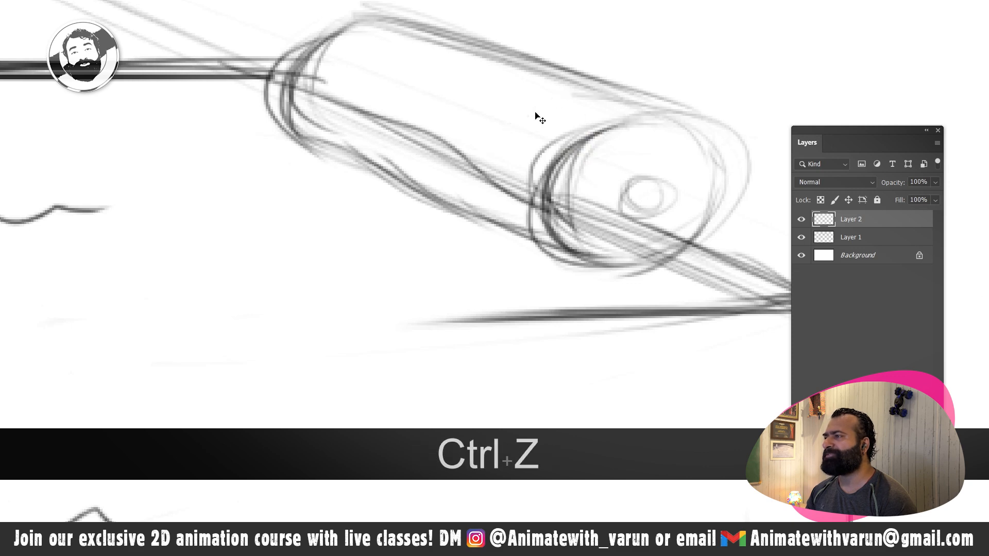
drag(576, 80, 486, 208)
mouse_move(586, 110)
mouse_down()
mouse_move(501, 197)
mouse_move(498, 174)
mouse_move(525, 159)
mouse_move(511, 122)
mouse_move(567, 110)
mouse_move(565, 87)
mouse_up()
mouse_move(409, 31)
mouse_down()
mouse_move(376, 135)
mouse_move(392, 164)
mouse_move(341, 103)
mouse_move(375, 56)
mouse_move(414, 29)
mouse_up()
- Draw a tall rectangular doorway with straight lines on the left part of the back wall, standing on the floor line
key(z)
key(z)
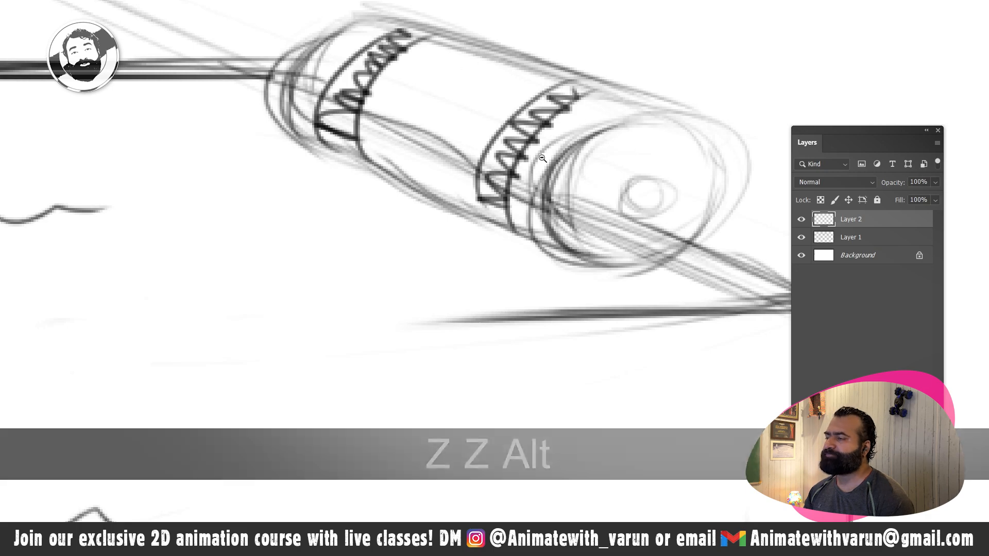
alt+click(433, 166)
drag(433, 166, 441, 166)
key(space)
drag(302, 213, 424, 253)
key(b)
key(b)
key(b)
key(space)
drag(245, 117, 287, 239)
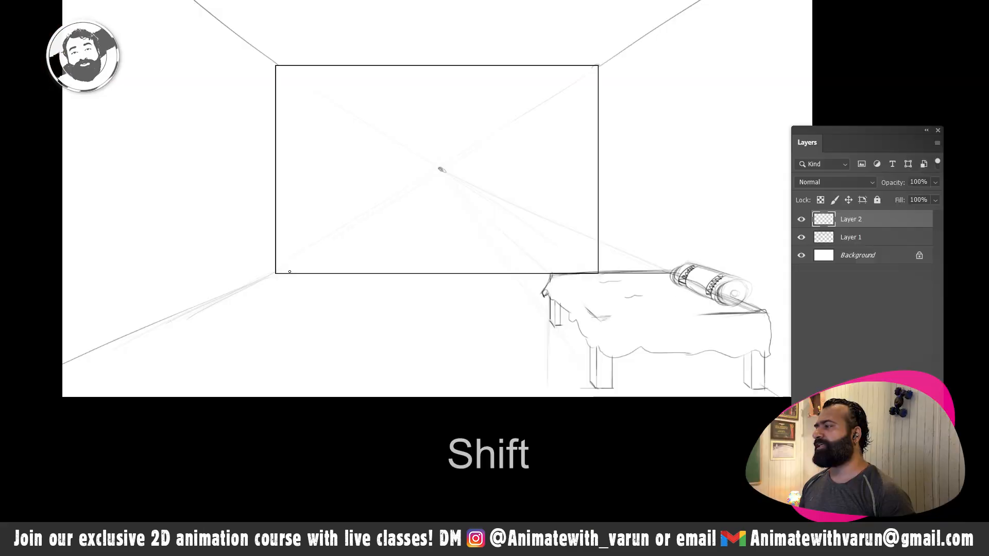
drag(290, 177, 290, 273)
mouse_move(313, 162)
mouse_down()
mouse_move(318, 132)
mouse_move(379, 128)
mouse_move(361, 250)
mouse_up()
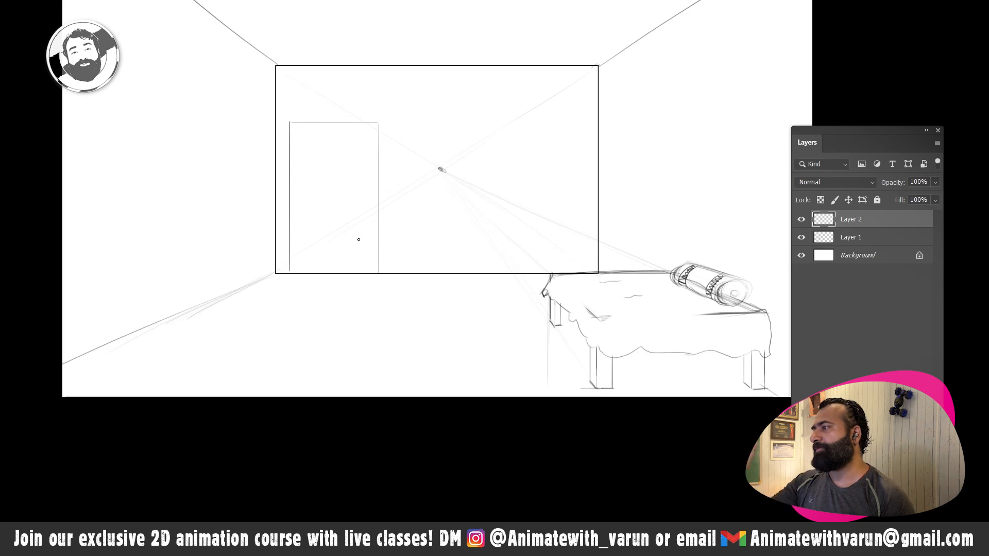
- Give the doorway depth by drawing its inner left side, inner top edge and a recessed floor line in perspective
drag(350, 227, 328, 227)
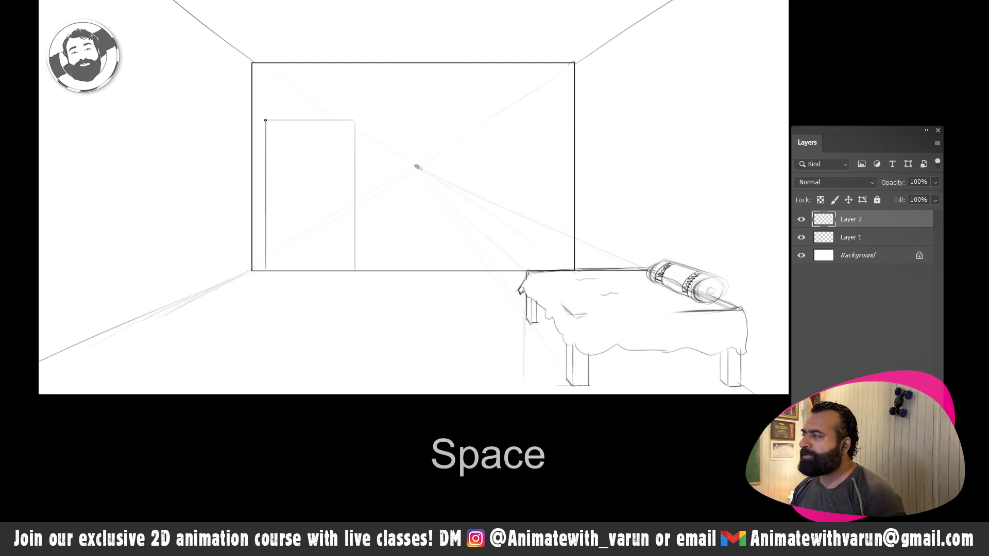
key(ctrl+z)
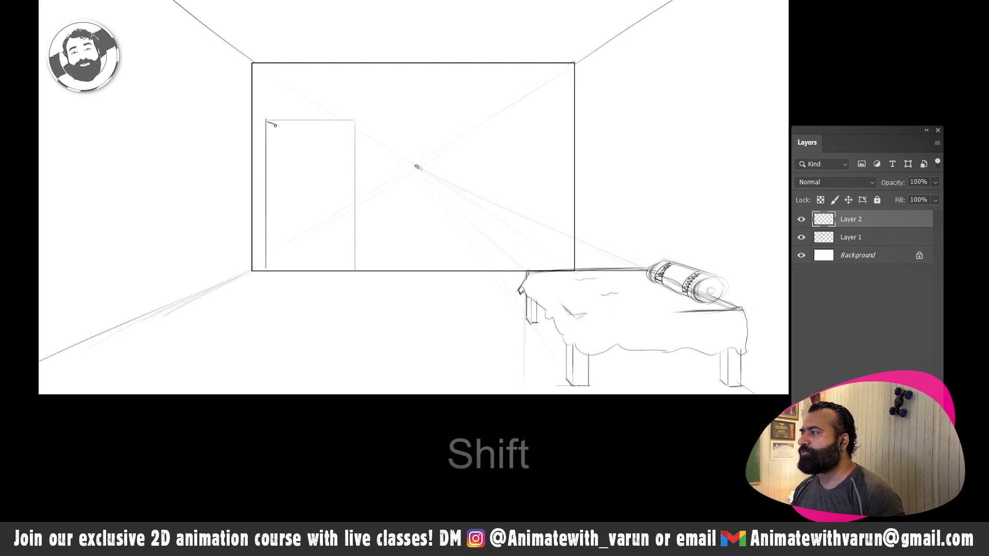
drag(276, 125, 271, 143)
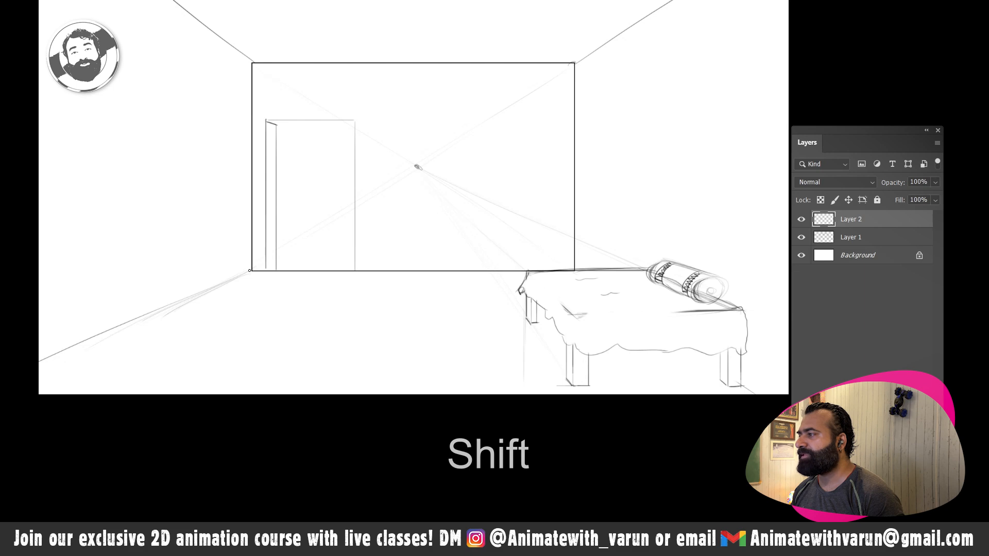
key(shift)
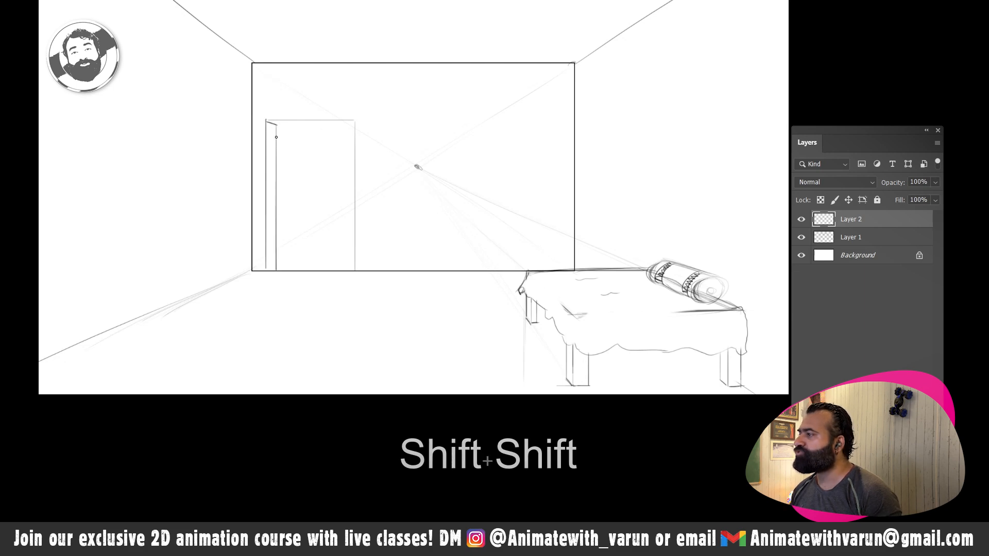
key(shift)
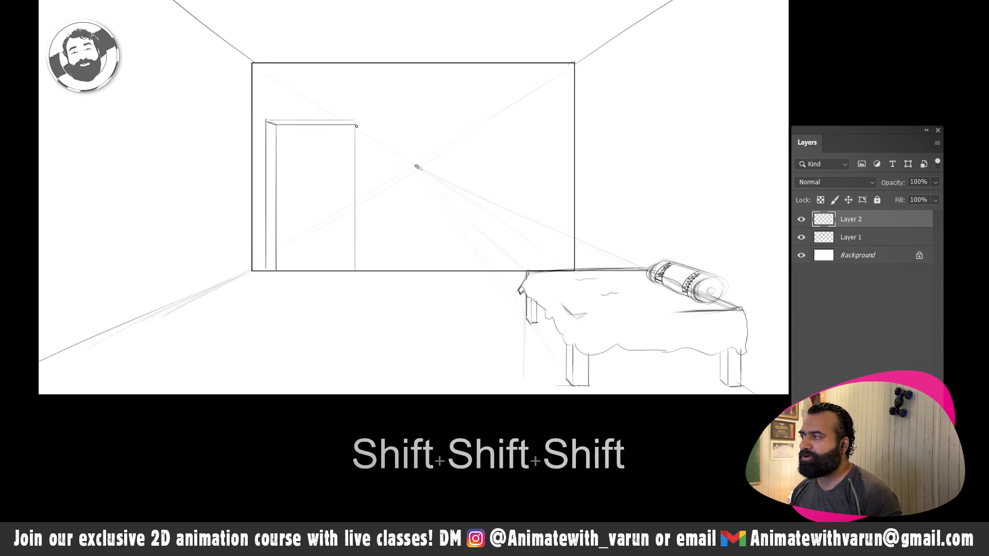
key(shift)
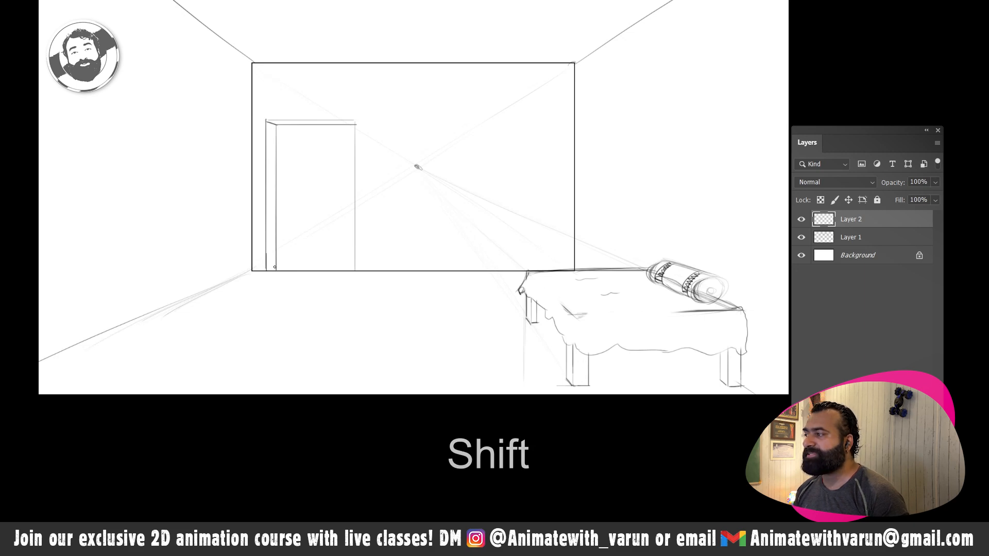
key(ctrl+z)
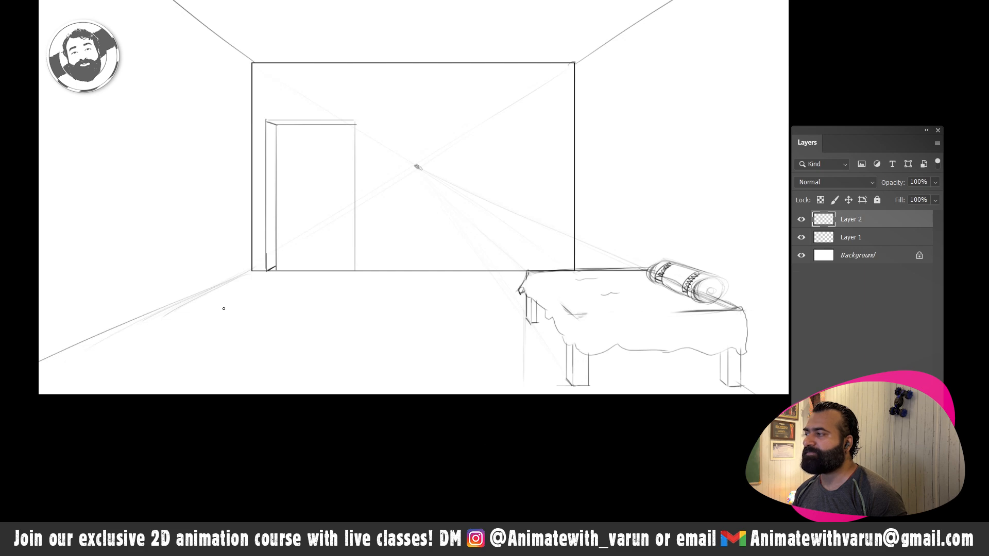
drag(275, 266, 315, 267)
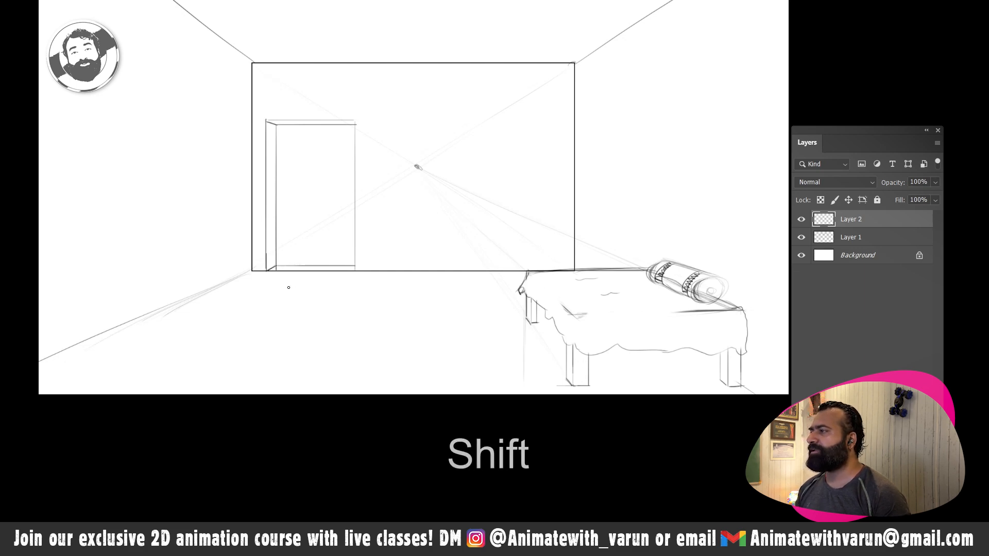
- With a small eraser, trim the doorway's inner vertical line where it overshoots the recessed floor line
key(z)
drag(278, 269, 364, 279)
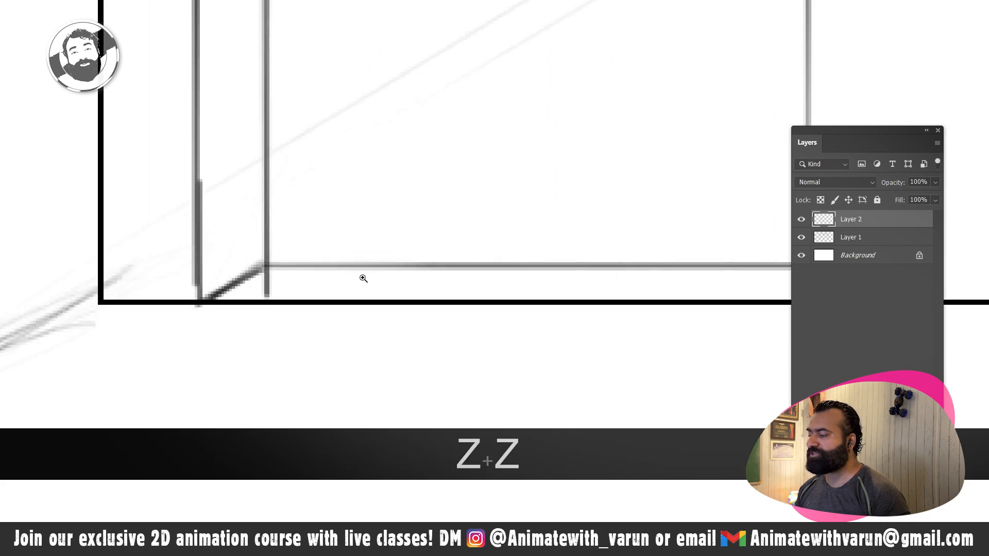
key(e)
key(bracketleft)
key(bracketleft)
key(bracketleft)
key(bracketleft)
key(bracketleft)
key(bracketleft)
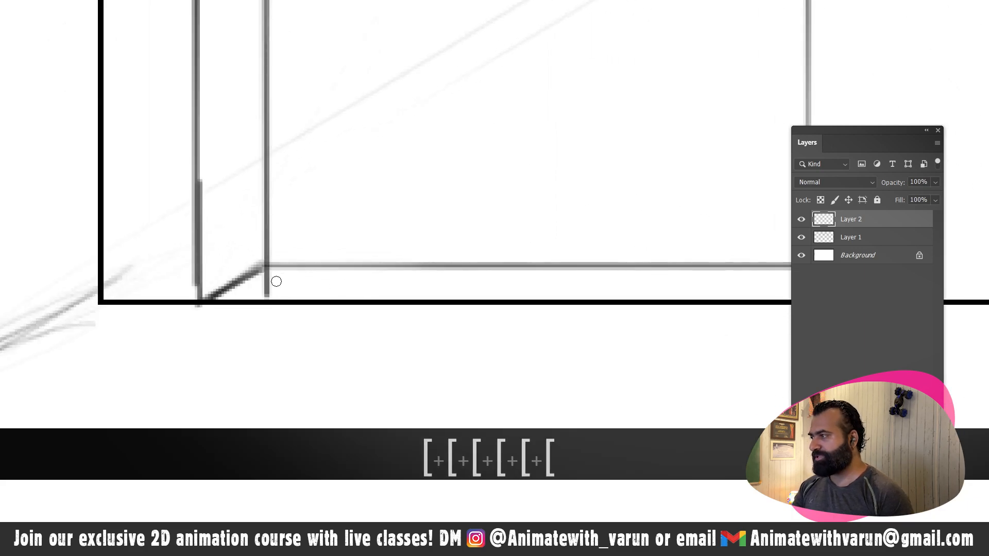
drag(273, 285, 268, 294)
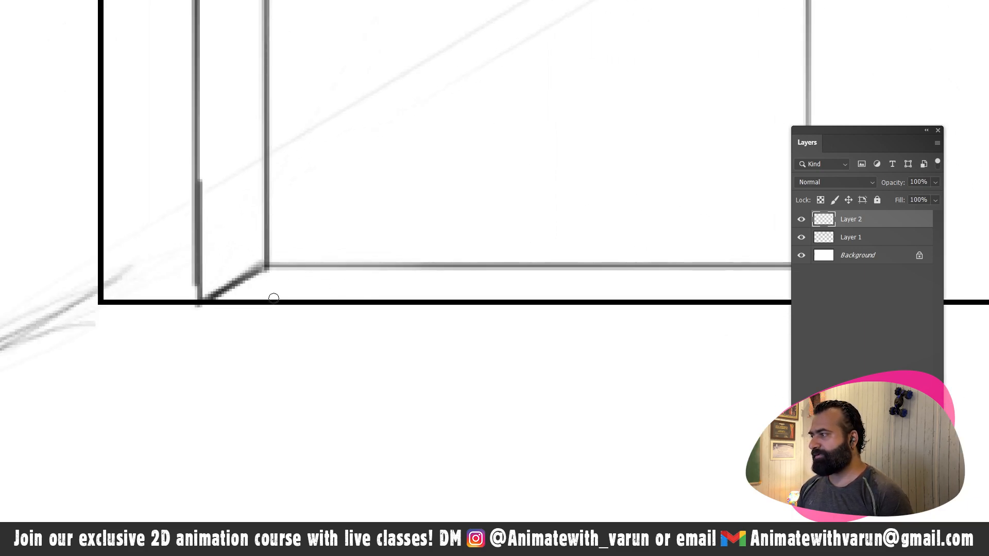
key(z)
drag(328, 298, 260, 307)
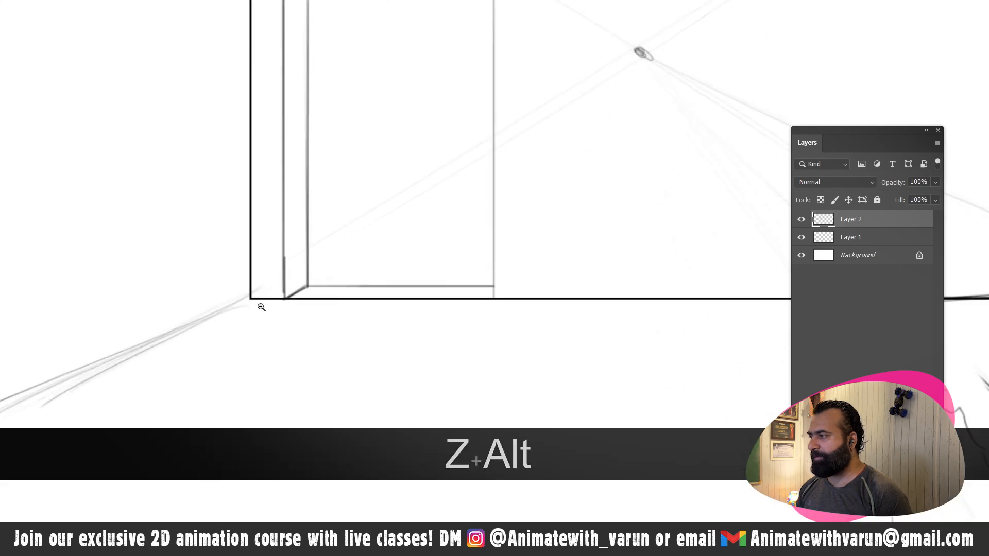
- Erase the back wall's base line on Layer 1 where it crosses the doorway opening
key(v)
key(v)
key(v)
mouse_move(337, 301)
mouse_down()
mouse_move(310, 300)
mouse_move(321, 297)
mouse_move(295, 300)
mouse_move(487, 301)
mouse_up()
key(ctrl+z)
key(e)
key(b)
key(ctrl+z)
key(e)
key(z)
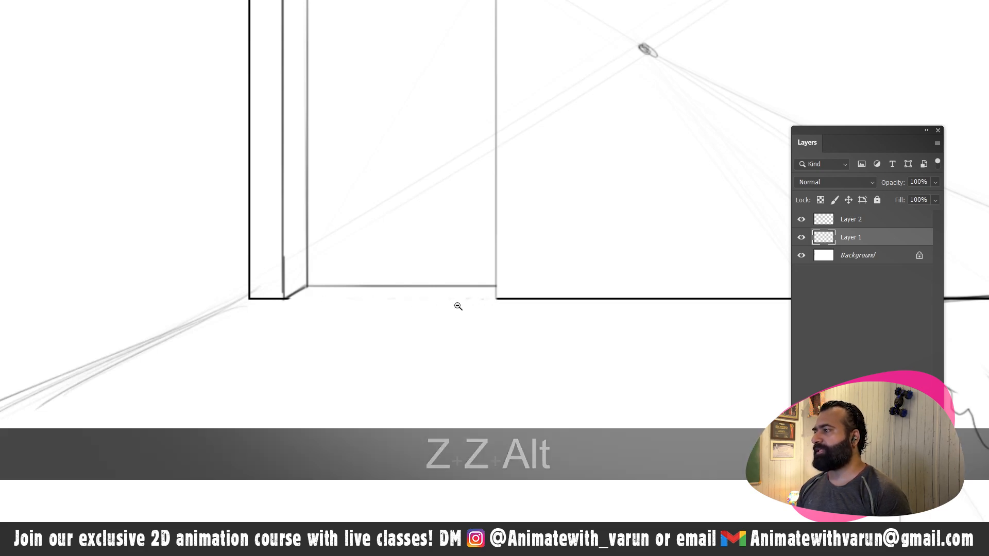
- Erase the recessed floor line inside the doorway on Layer 2 with a larger eraser, leaving the opening's base clear
alt+click(394, 313)
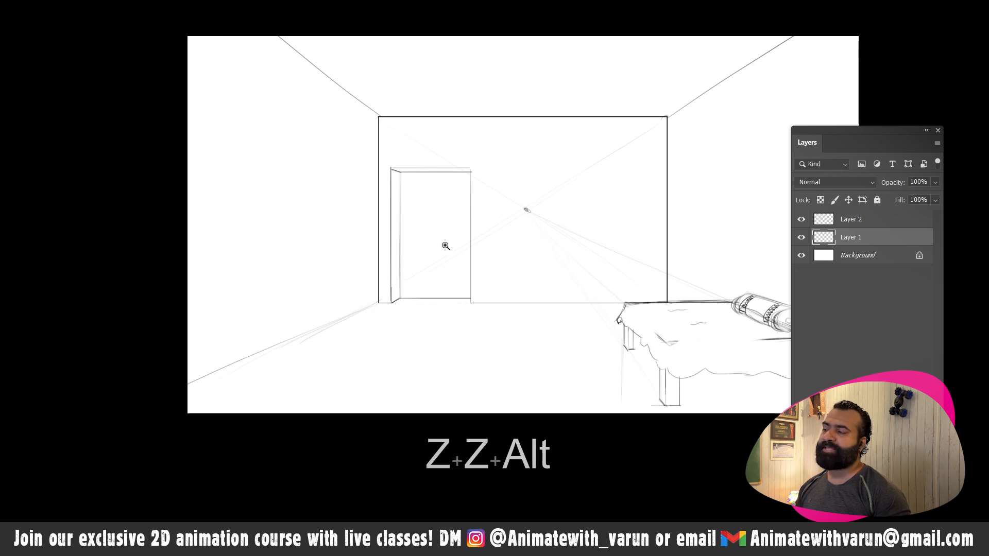
drag(426, 289, 462, 292)
key(space)
drag(461, 292, 402, 287)
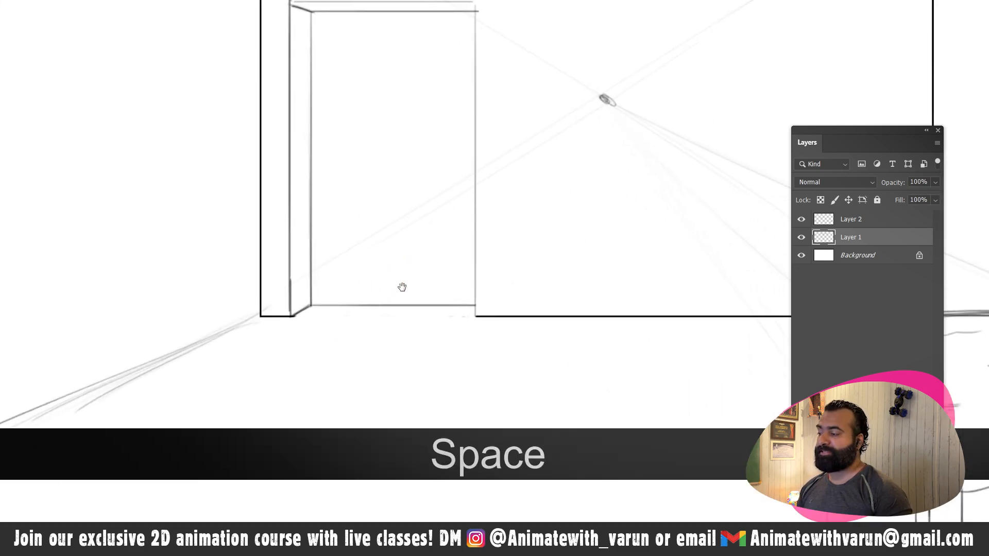
key(e)
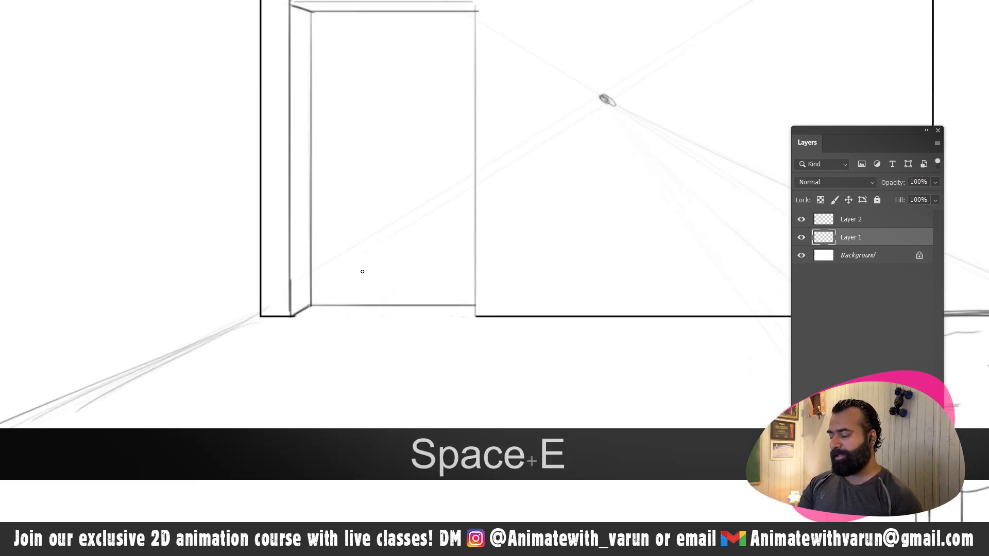
key(bracketright)
key(bracketright)
key(bracketright)
key(bracketright)
key(bracketright)
key(bracketright)
key(bracketright)
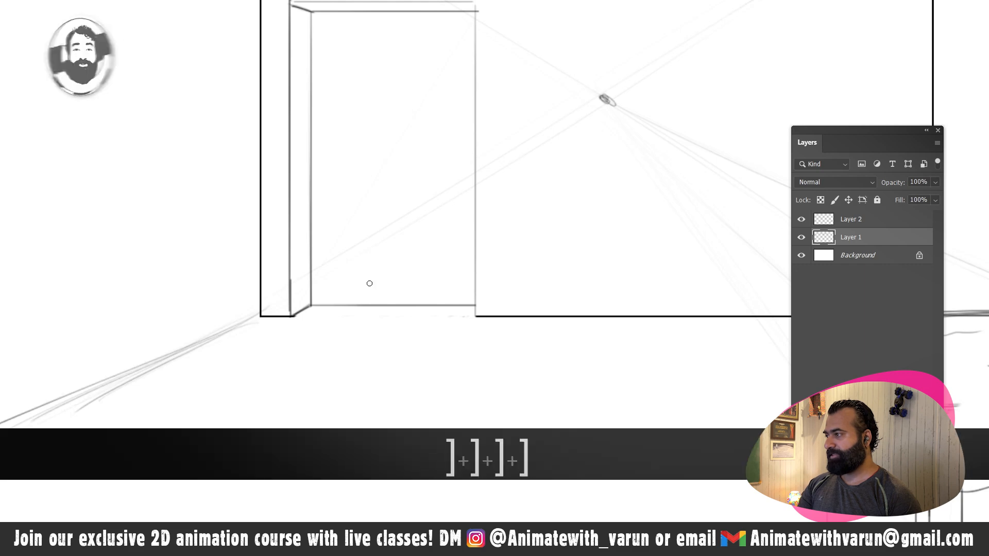
key(v)
key(v)
key(v)
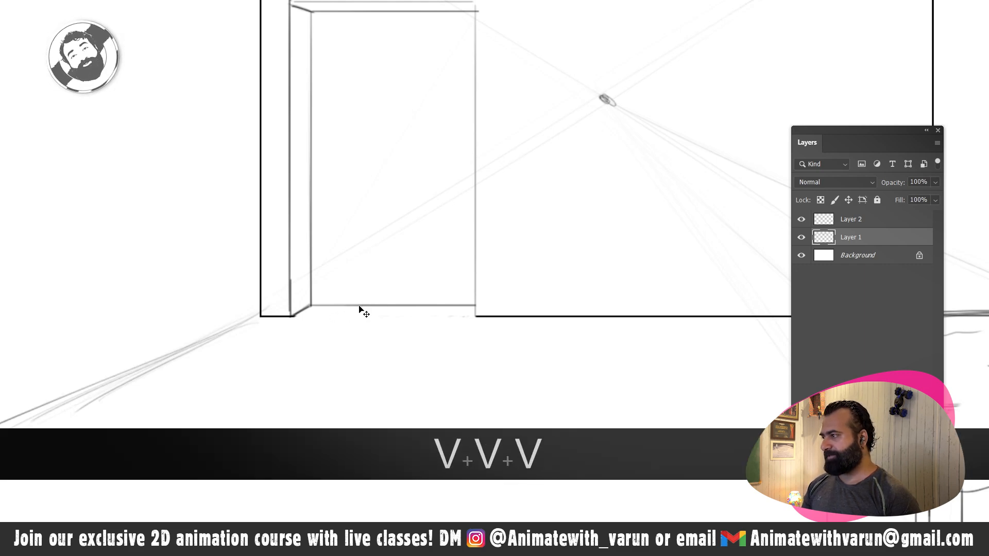
drag(359, 309, 379, 294)
key(ctrl+z)
key(e)
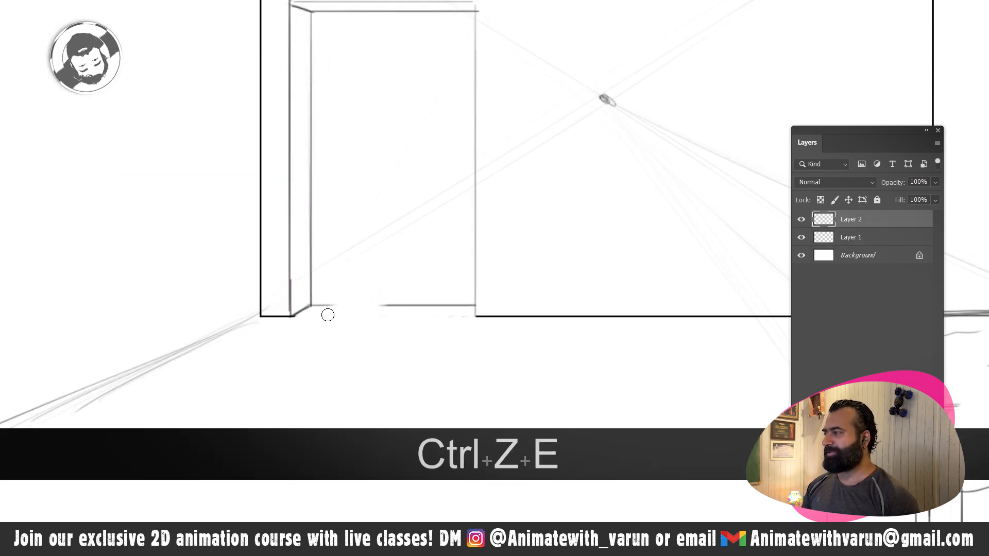
mouse_move(326, 314)
mouse_down()
mouse_move(384, 298)
mouse_move(433, 300)
mouse_move(438, 312)
mouse_move(465, 308)
mouse_up()
- Sketch an outdoor view inside the doorway: a straight ground line, a round bush and a small hut with a pitched roof
key(z)
key(z)
alt+click(439, 312)
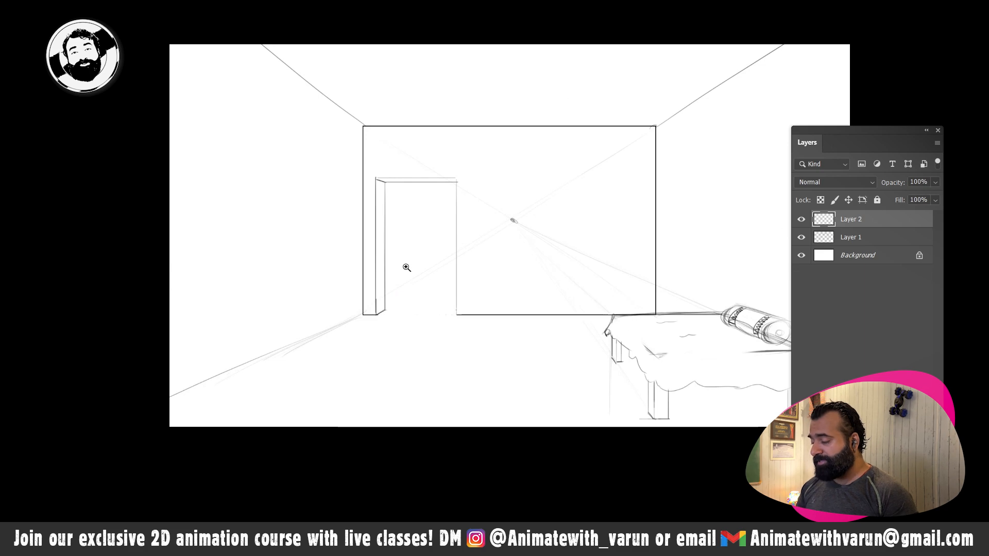
key(b)
key(b)
key(b)
key(space)
drag(430, 262, 423, 254)
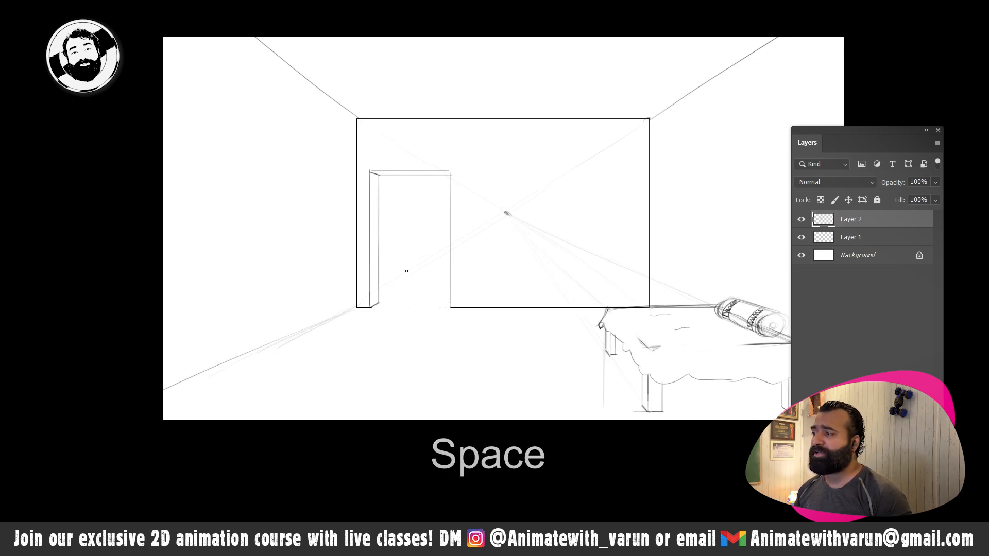
key(shift)
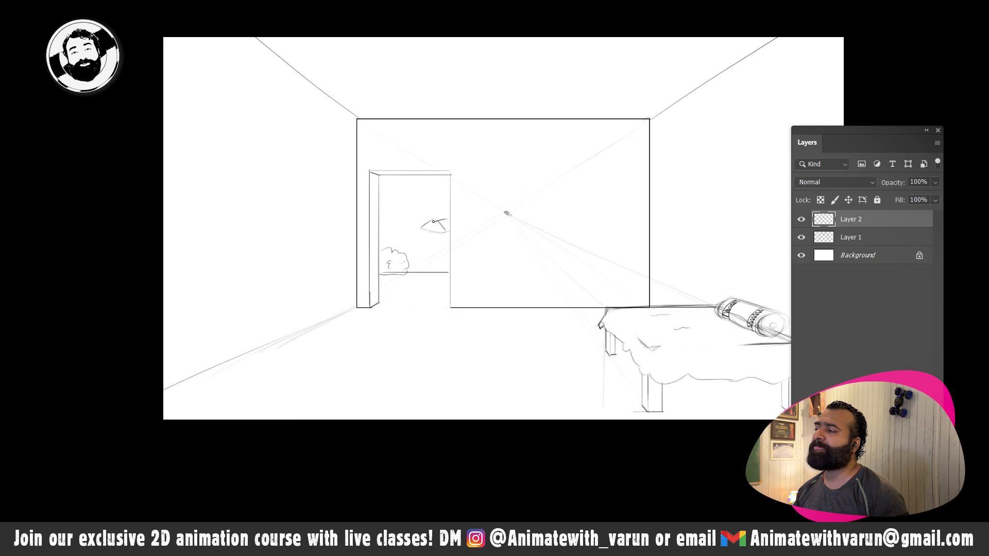
drag(442, 233, 447, 259)
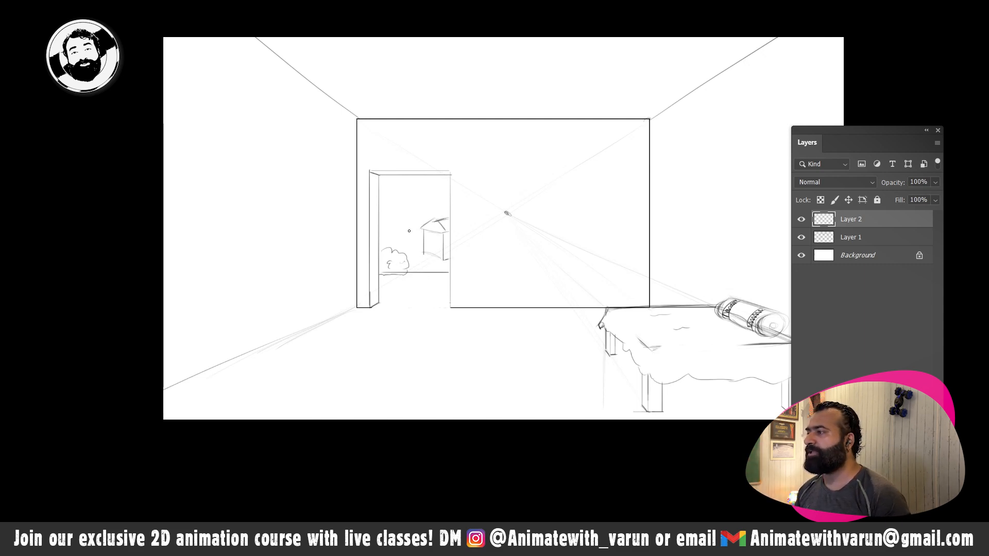
- Add a cloud near the top of the doorway view and a row of small upright posts in front of the hut
mouse_move(410, 180)
mouse_down()
mouse_move(398, 187)
mouse_move(421, 185)
mouse_up()
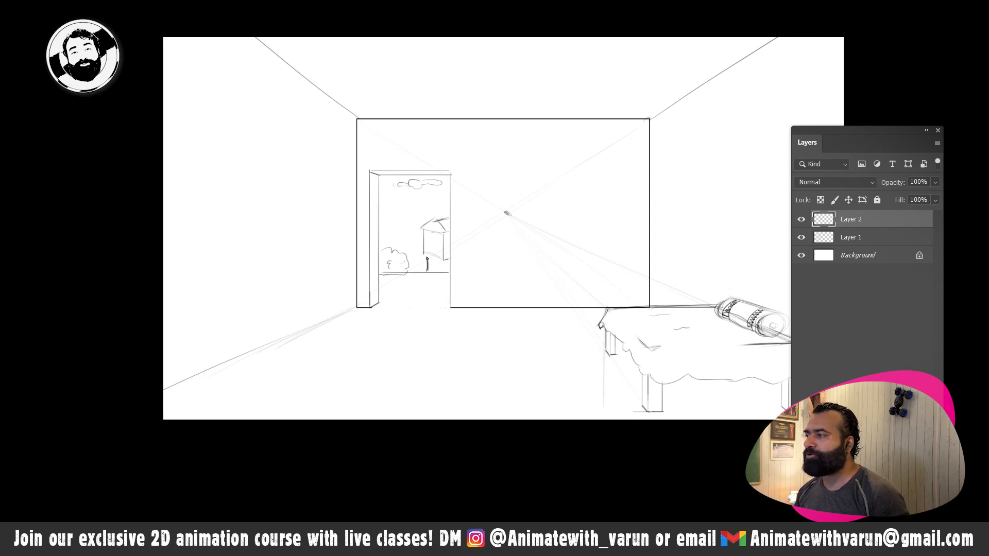
drag(432, 257, 445, 270)
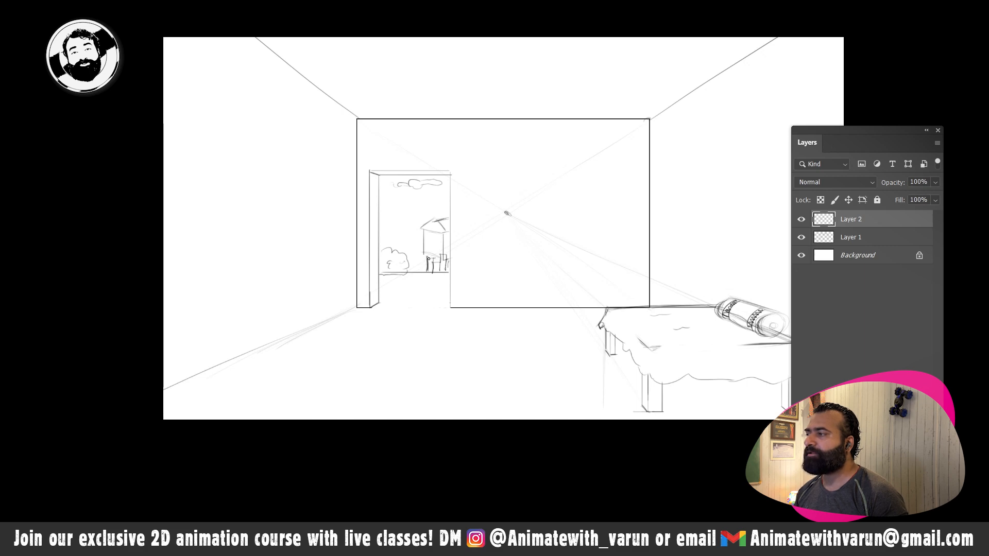
drag(421, 253, 418, 269)
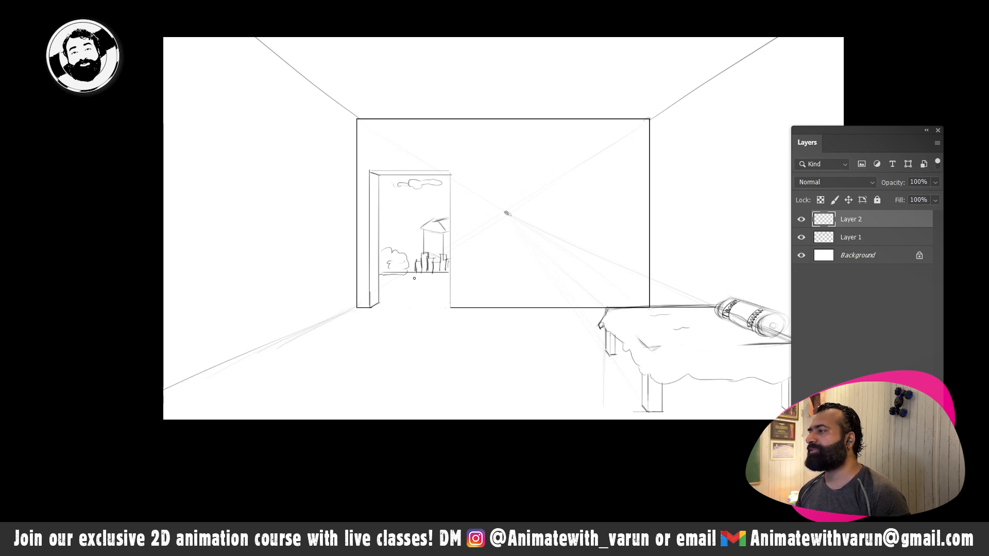
- Draw a rectangular window outline with straight lines on the back wall, between the vanishing point and the right corner
key(space)
drag(463, 247, 401, 246)
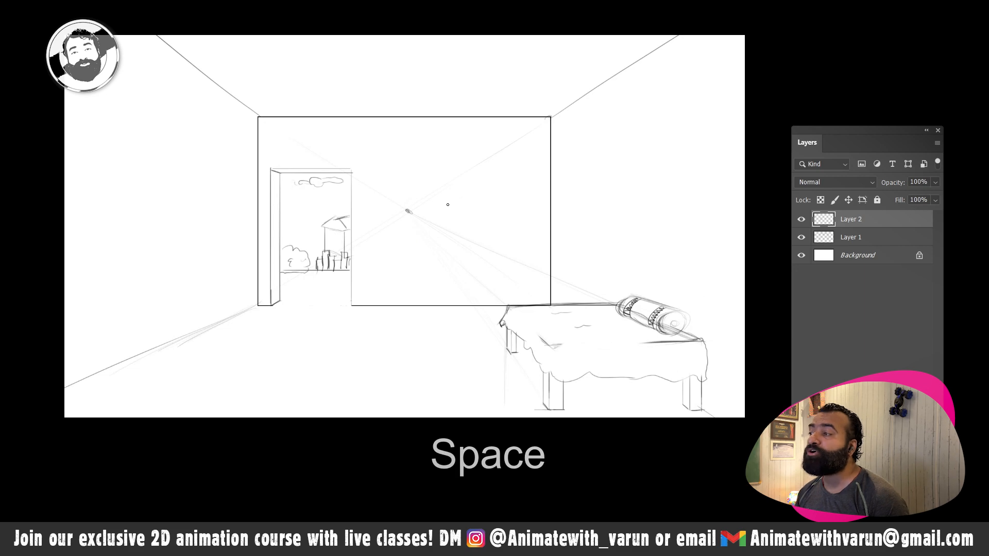
mouse_move(454, 224)
mouse_down()
mouse_move(455, 186)
mouse_move(513, 184)
mouse_move(515, 225)
mouse_up()
drag(513, 187, 512, 223)
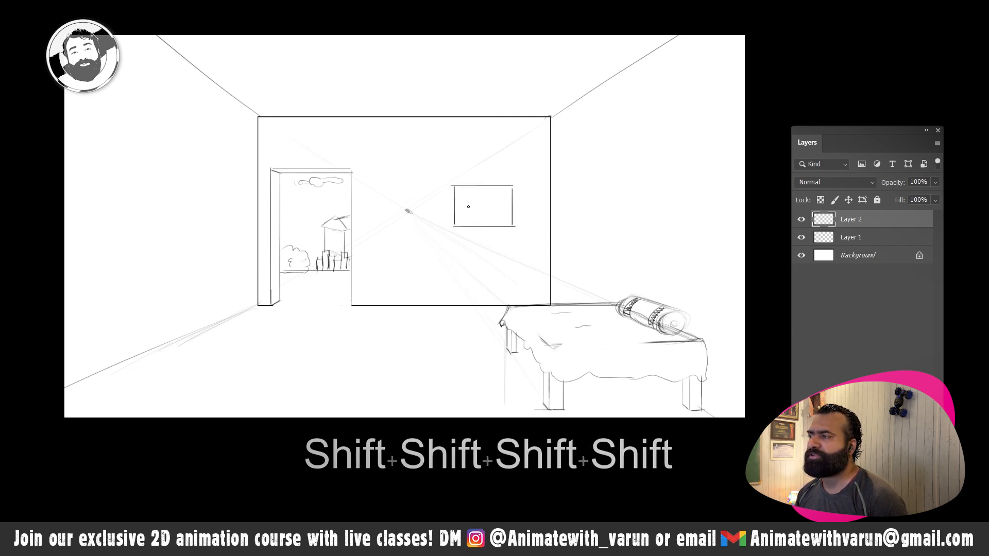
- Draw an inner frame with vertical bars inside the window and mark the outer edge at its upper-left corner
key(shift)
mouse_move(457, 189)
mouse_down()
mouse_move(458, 222)
mouse_move(507, 191)
mouse_move(507, 221)
mouse_move(457, 221)
mouse_move(486, 212)
mouse_move(499, 222)
mouse_up()
key(shift)
click(340, 166)
key(shift)
key(shift)
key(shift)
key(shift)
click(338, 168)
key(shift)
key(shift)
key(shift)
click(328, 169)
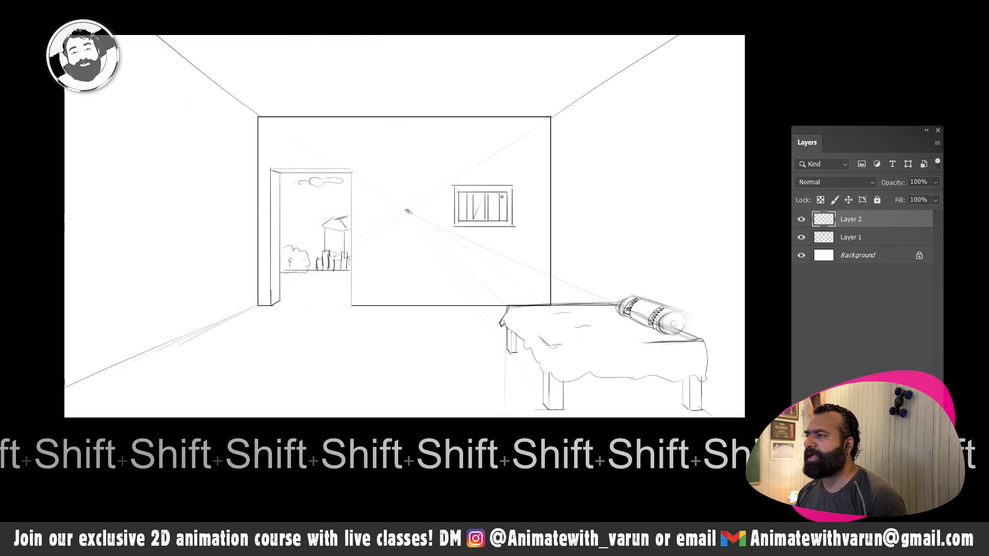
drag(452, 193, 458, 185)
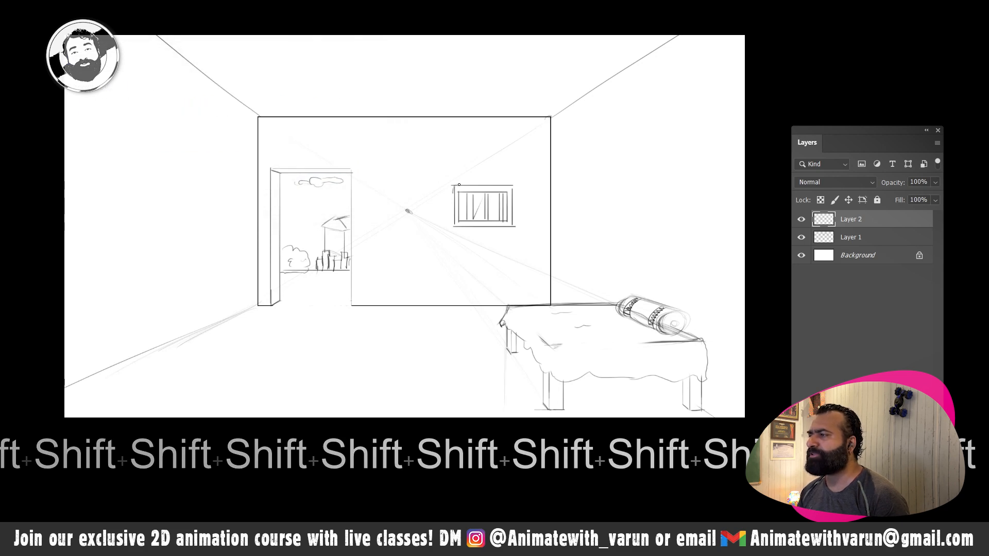
key(space)
drag(433, 284, 411, 258)
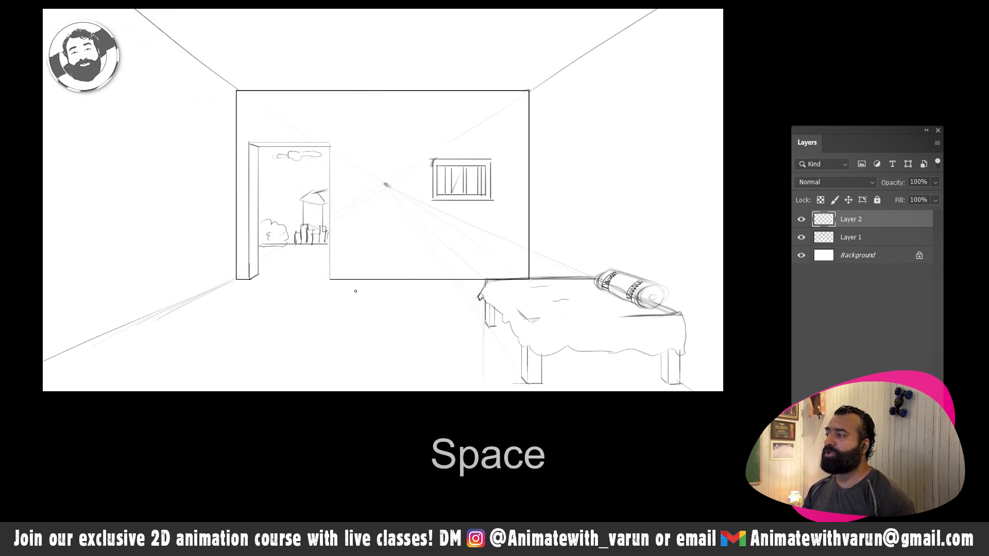
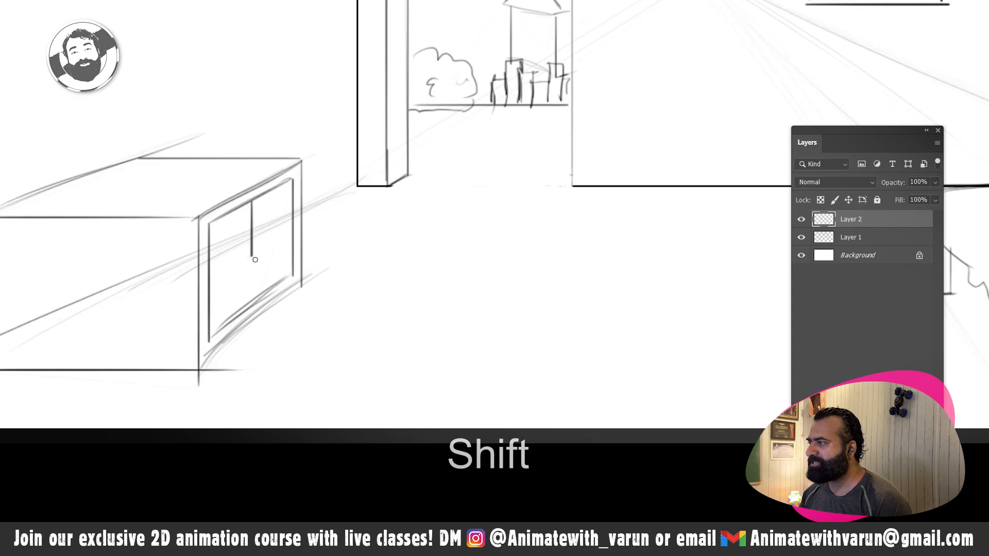
- Add a second central divider line and a round knob on each cabinet door, then darken the cabinet front's lower edge
drag(261, 205, 257, 296)
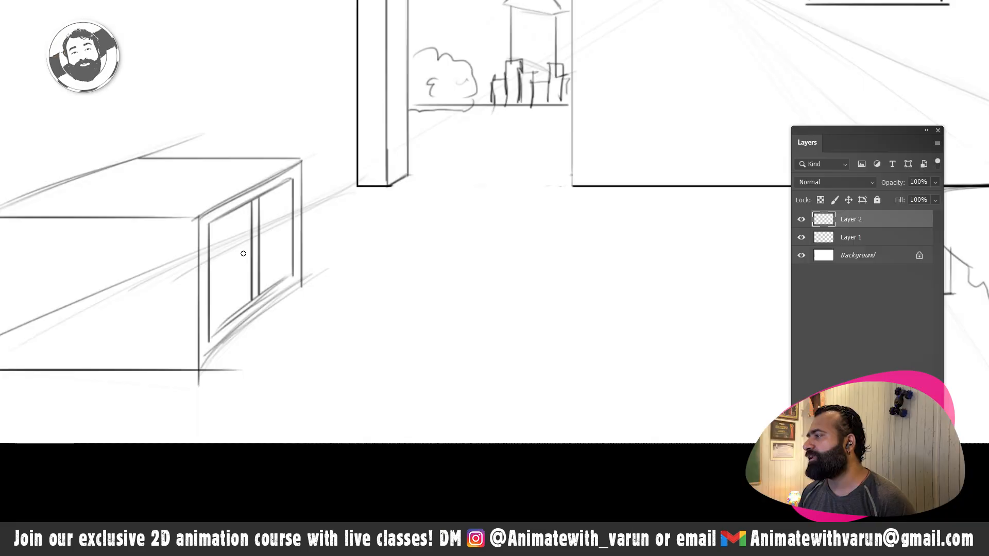
drag(240, 255, 242, 256)
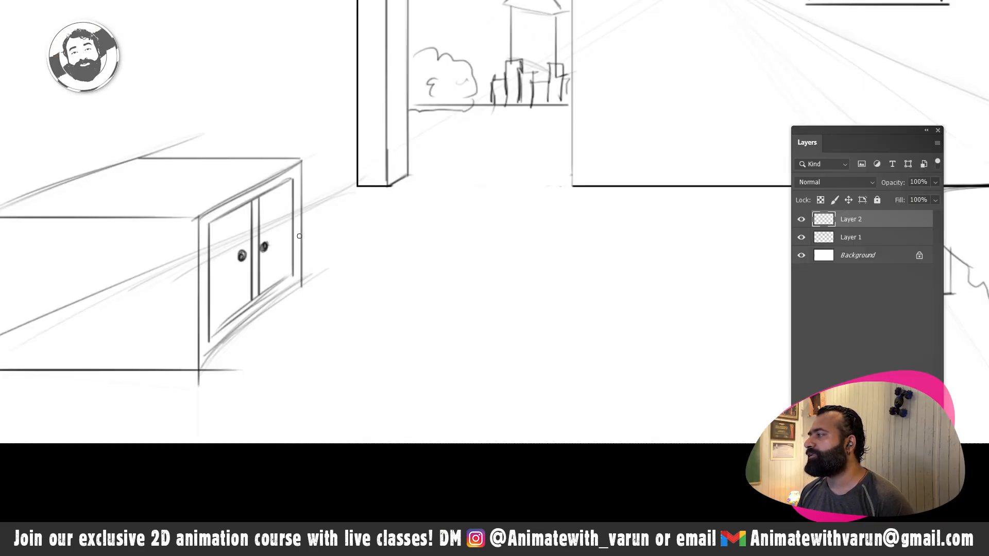
key(space)
drag(133, 261, 241, 222)
drag(364, 286, 177, 242)
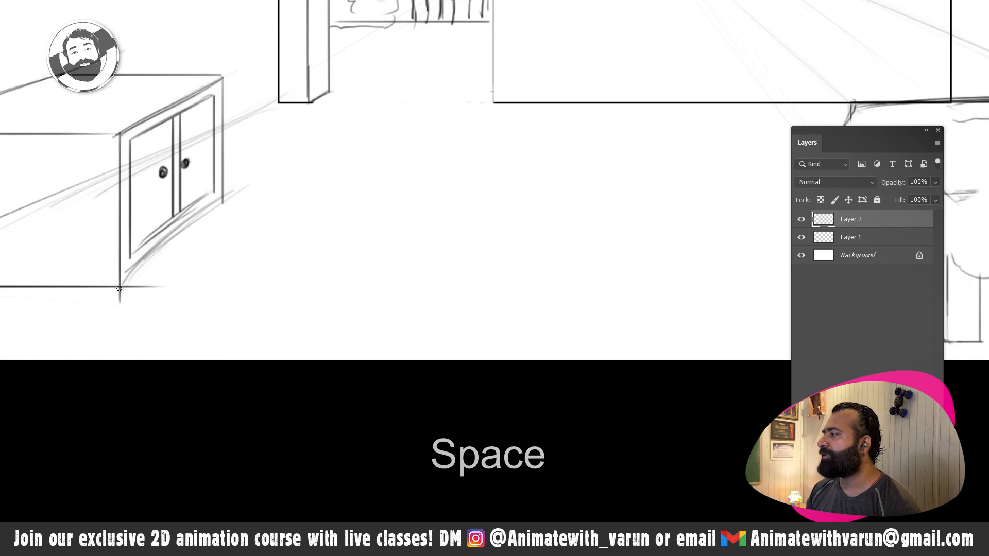
mouse_move(119, 288)
mouse_down()
mouse_move(217, 205)
mouse_move(133, 278)
mouse_move(219, 205)
mouse_up()
drag(138, 271, 208, 215)
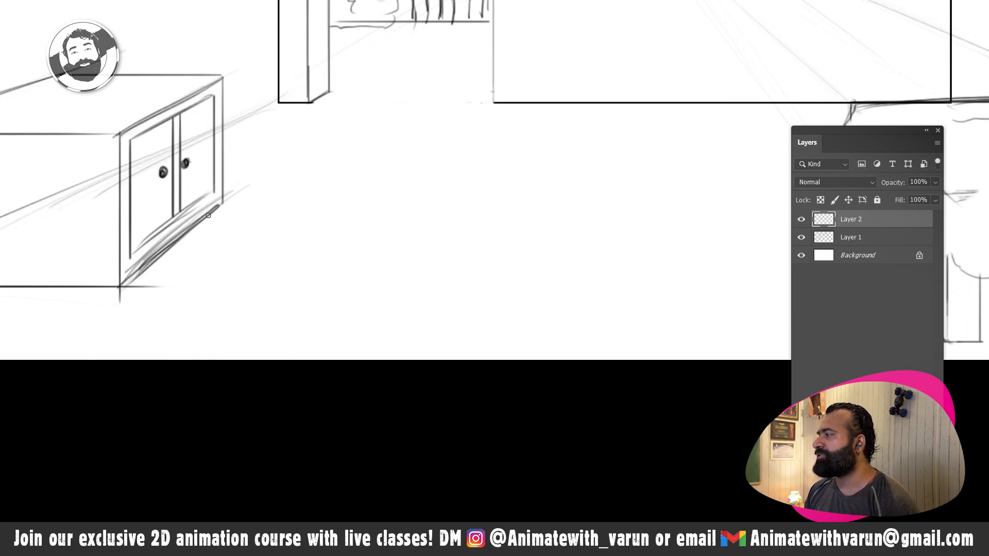
- Draw five straight vertical plank lines across the broad side face of the cabinet
key(space)
mouse_move(43, 260)
mouse_down()
mouse_move(301, 243)
mouse_move(294, 265)
mouse_up()
drag(192, 144, 190, 257)
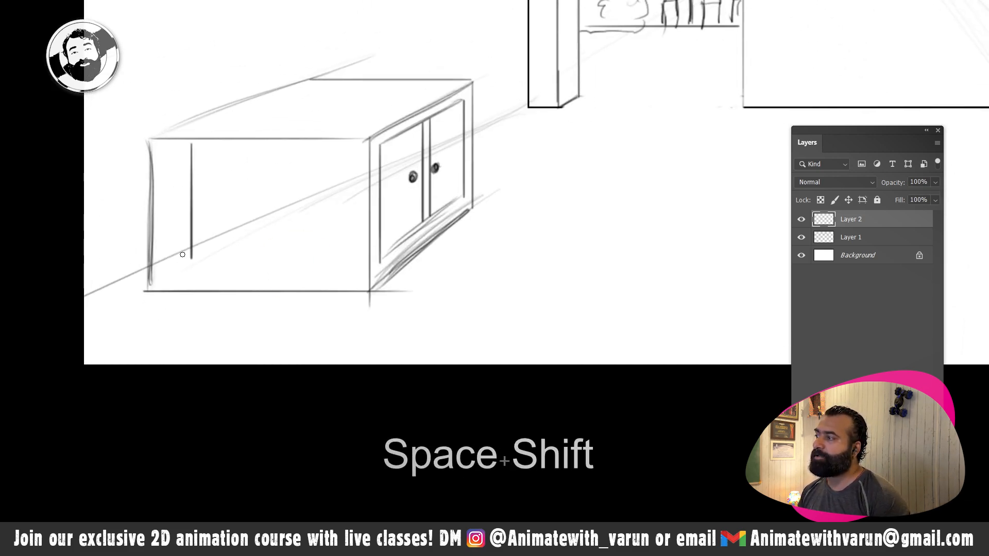
drag(222, 147, 221, 270)
drag(265, 166, 265, 278)
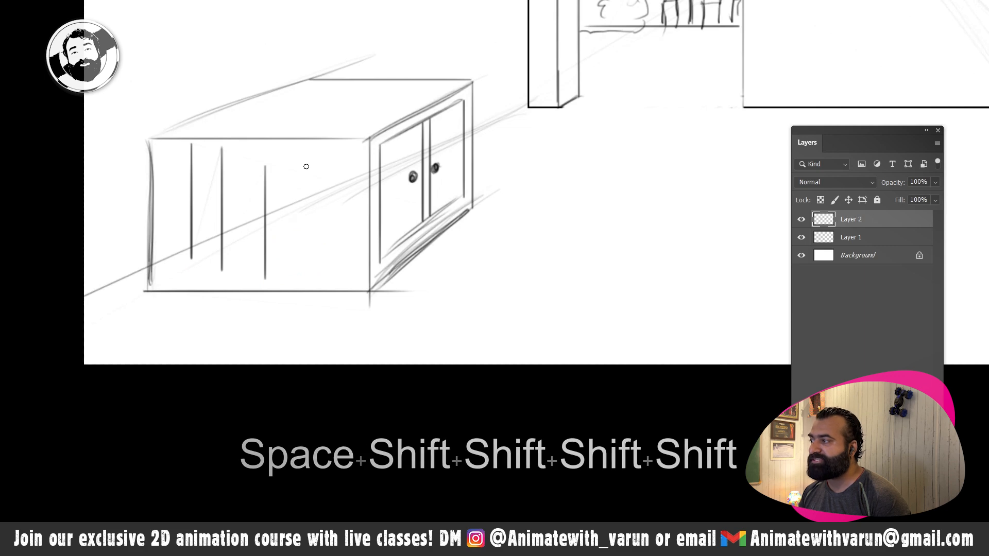
drag(306, 150, 306, 285)
drag(343, 146, 343, 283)
click(326, 169)
- Draw plank lines across the cabinet's top, receding toward the vanishing point
key(space)
drag(298, 191, 252, 278)
drag(161, 222, 339, 167)
drag(245, 226, 389, 165)
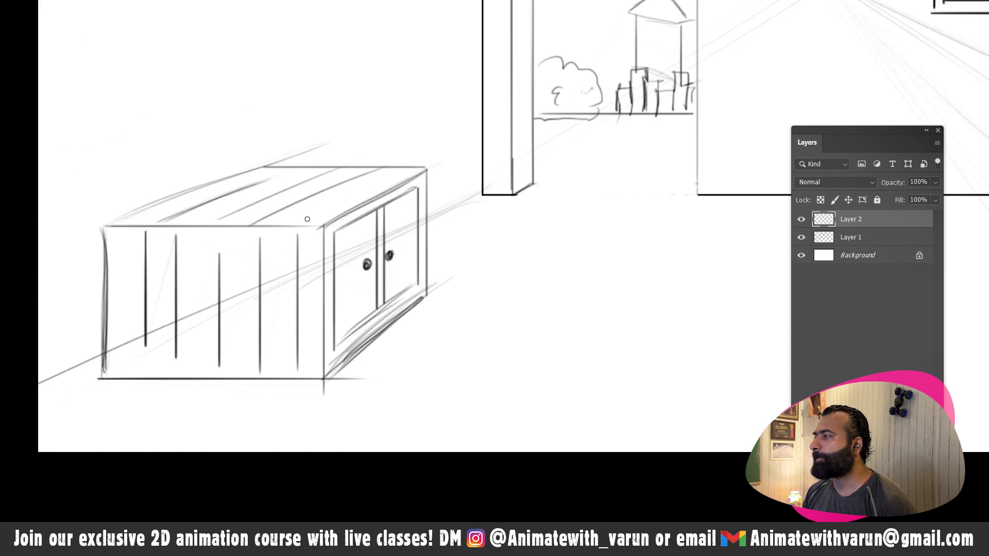
drag(304, 221, 417, 169)
- Add dark wood cracks on the cabinet's side and top planks and along its outer edges
mouse_move(196, 274)
mouse_down()
mouse_move(189, 312)
mouse_move(194, 287)
mouse_up()
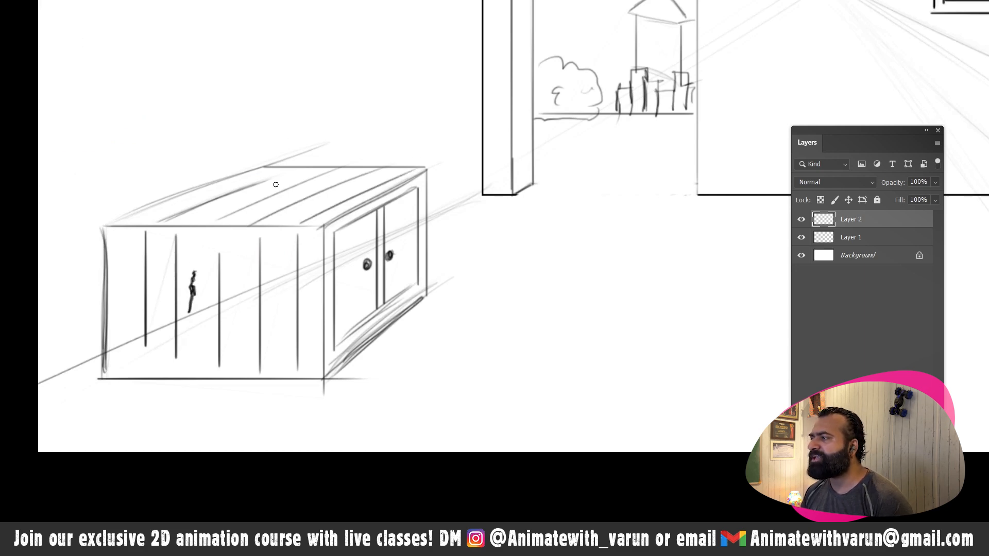
mouse_move(259, 210)
mouse_down()
mouse_move(278, 201)
mouse_move(245, 216)
mouse_move(261, 213)
mouse_up()
drag(314, 234, 316, 252)
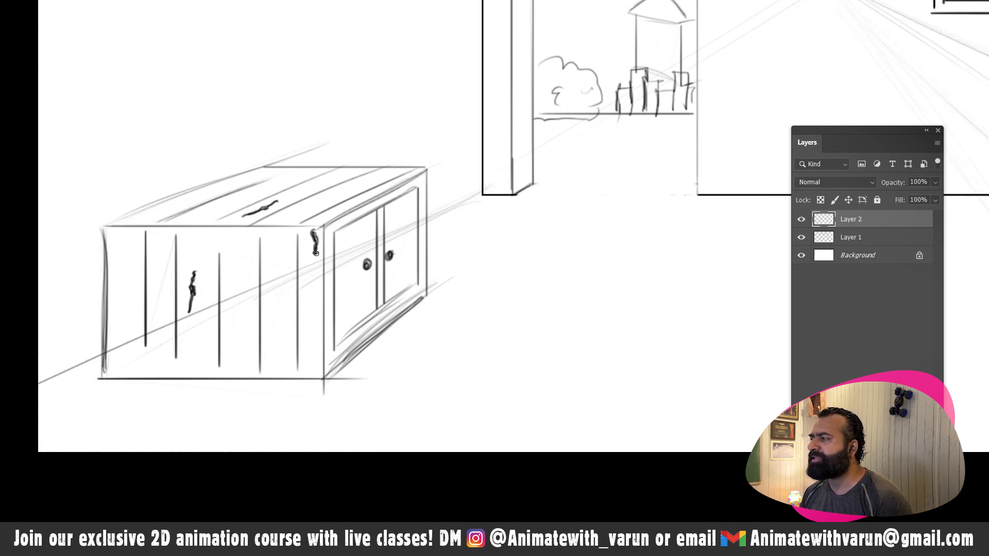
drag(104, 234, 103, 274)
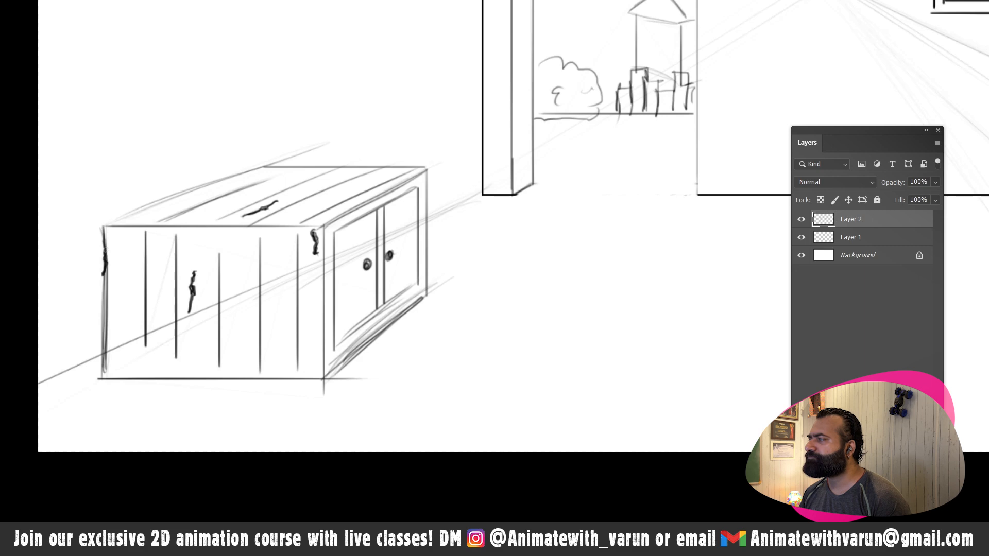
drag(104, 230, 106, 271)
mouse_move(112, 221)
mouse_down()
mouse_move(164, 201)
mouse_move(133, 216)
mouse_up()
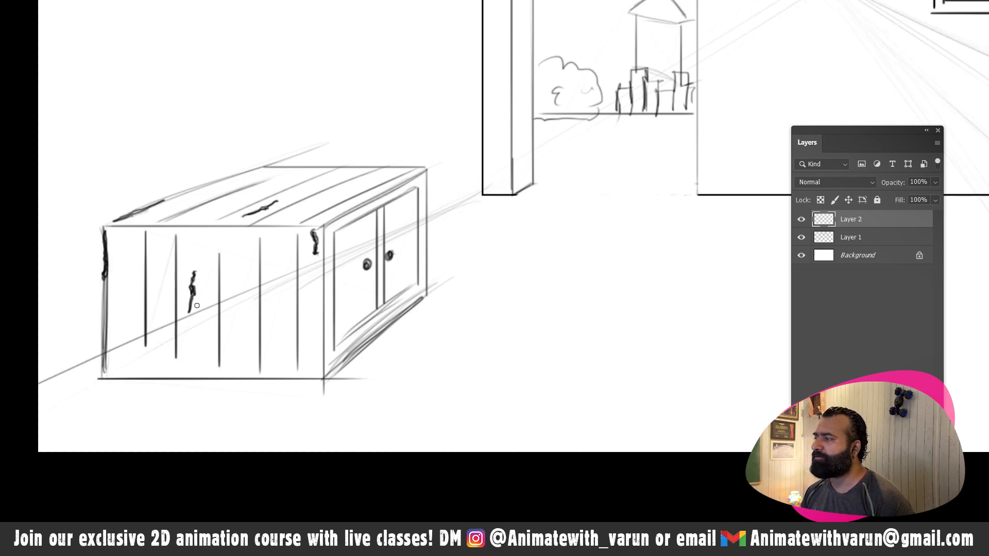
- Make Layer 1 active and erase the perspective guide lines that cross the cabinet
key(v)
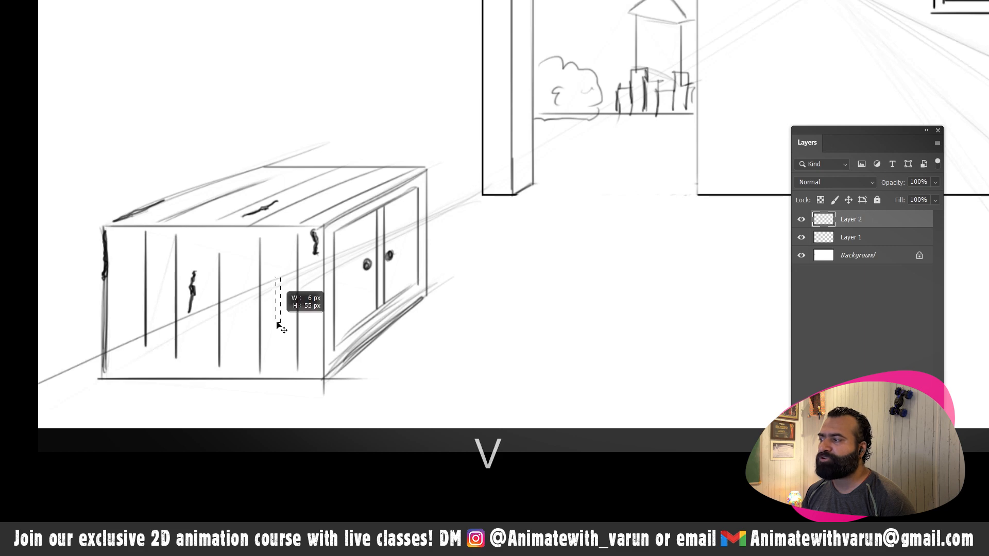
click(280, 304)
key(e)
key(e)
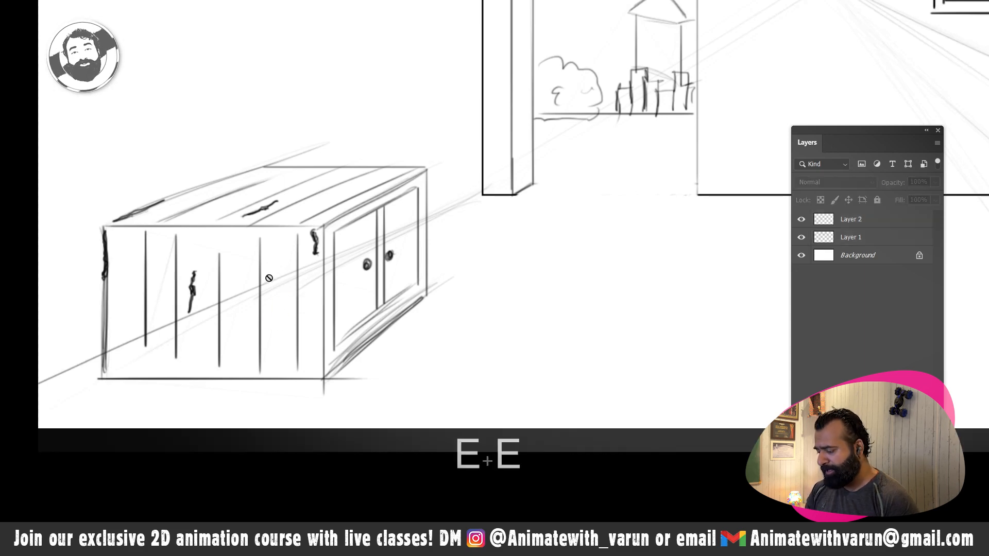
key(v)
key(v)
key(v)
drag(343, 277, 306, 304)
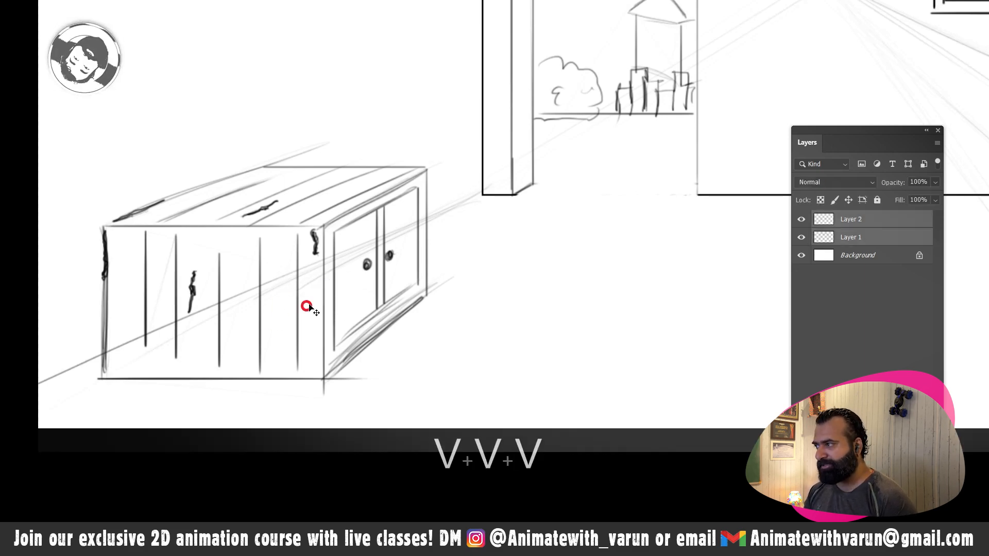
click(308, 303)
click(354, 258)
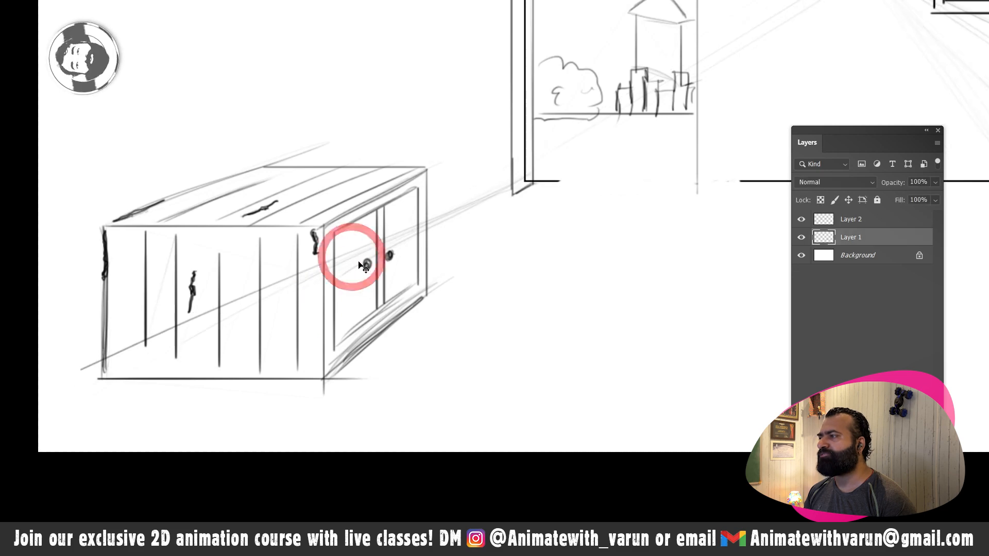
key(ctrl+z)
key(e)
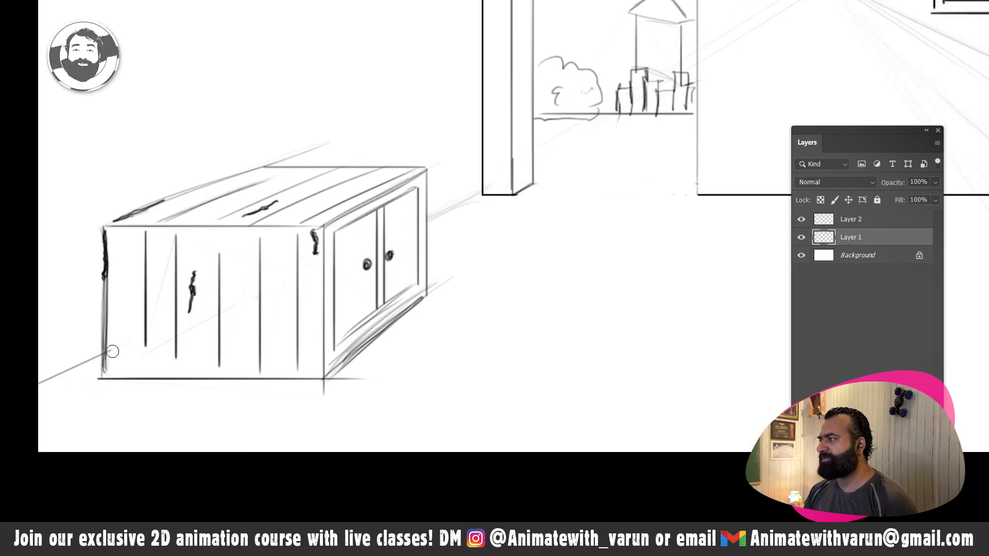
- Draw a sagging clothesline from above the barred window to the right side wall, with a small anchor at each end
key(z)
alt+click(273, 311)
alt+click(273, 311)
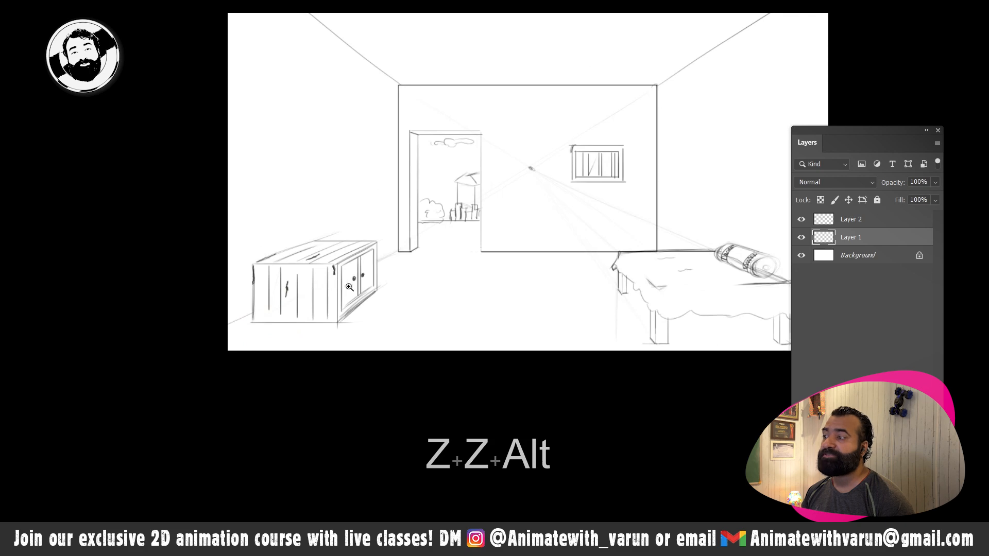
key(space)
drag(397, 280, 412, 293)
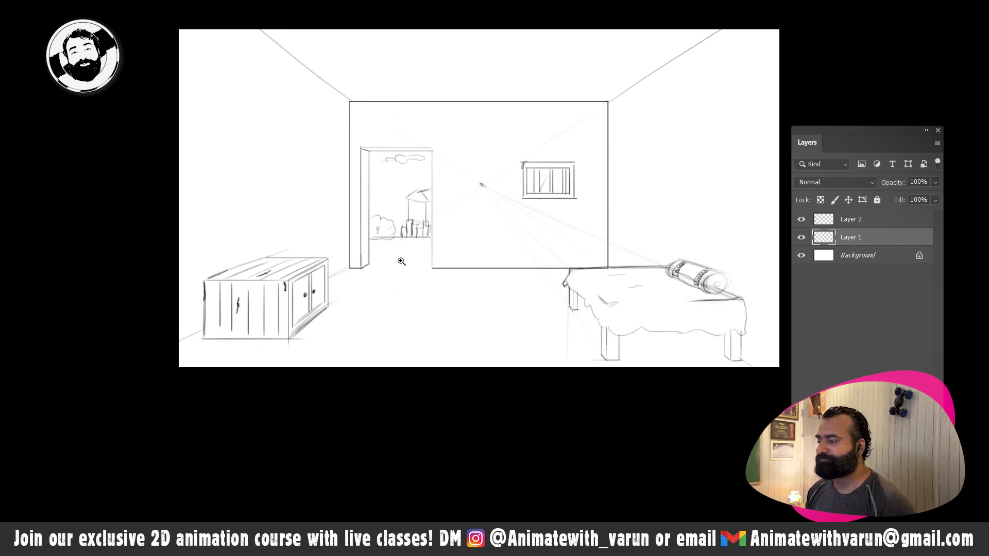
key(v)
key(v)
key(v)
key(b)
key(b)
key(b)
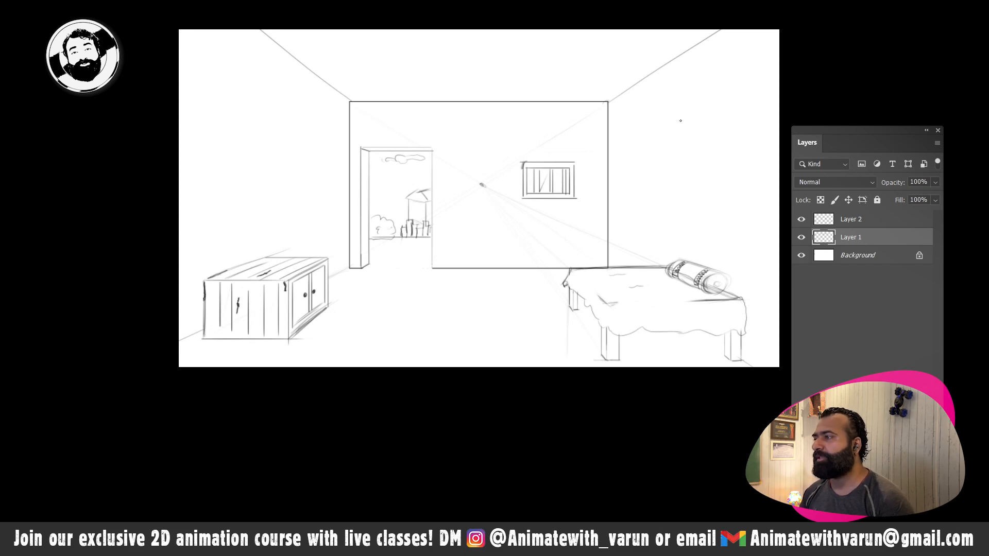
drag(538, 145, 664, 125)
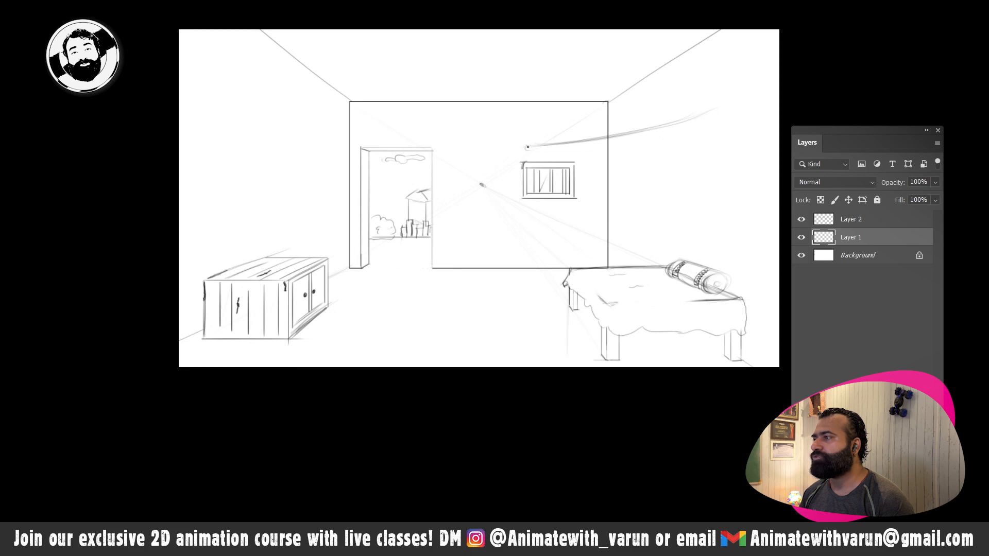
drag(520, 147, 716, 110)
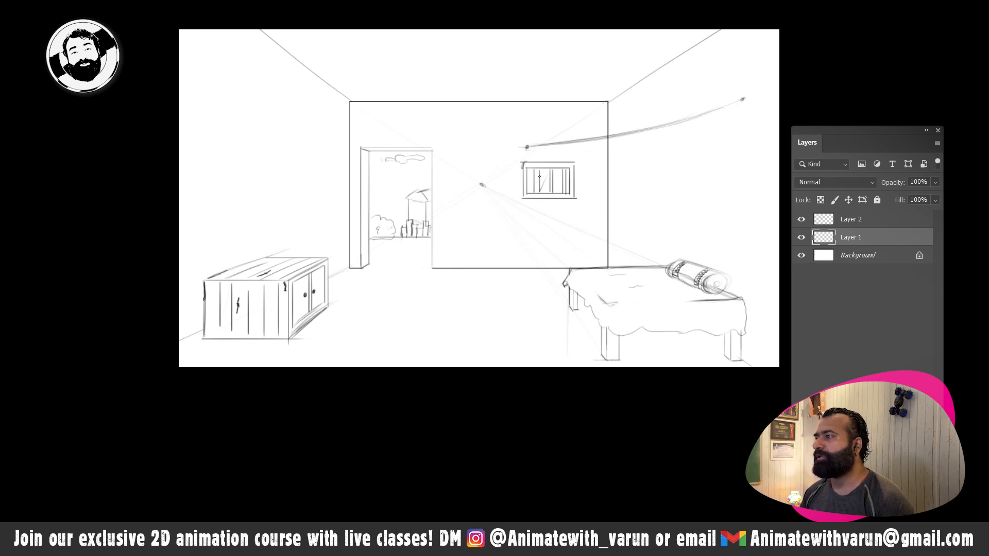
- Hang a plain cloth, a checked cloth and a small striped cloth on the clothesline, and darken its free end
drag(541, 145, 534, 189)
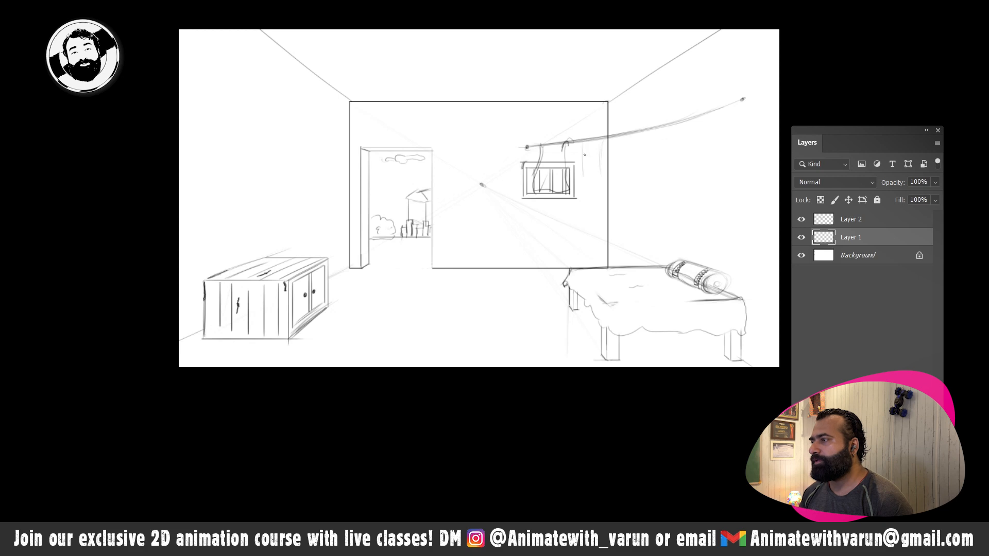
drag(610, 181, 625, 131)
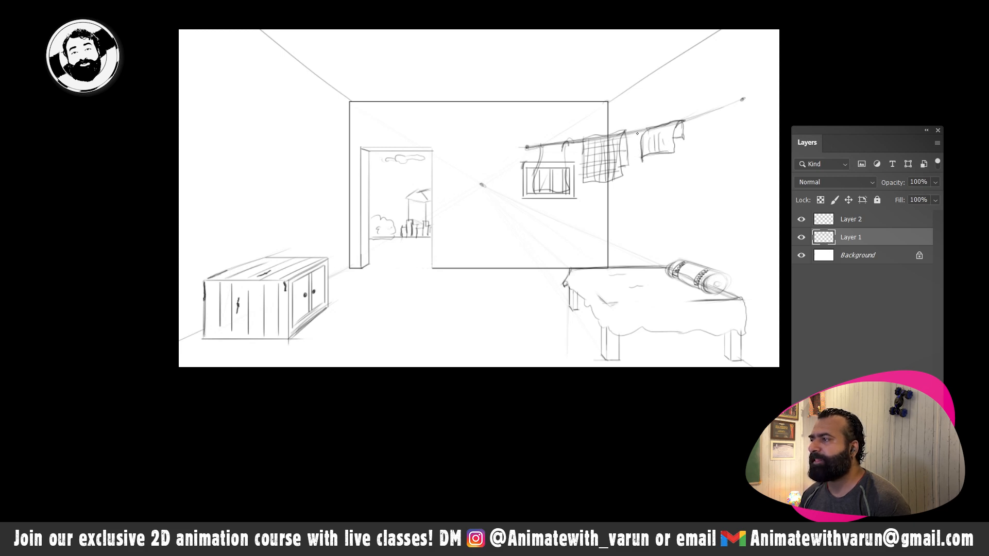
drag(682, 123, 744, 100)
drag(686, 121, 744, 100)
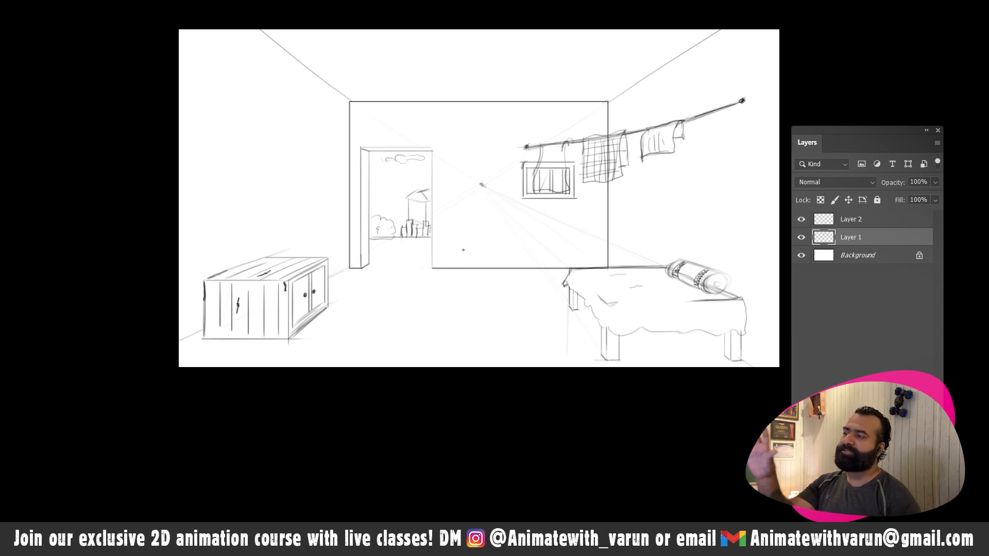
- Sketch a tall, narrow shape with a rounded top leaning in the room's corner behind the bed
key(space)
mouse_move(464, 214)
mouse_down()
mouse_move(503, 237)
mouse_move(461, 232)
mouse_up()
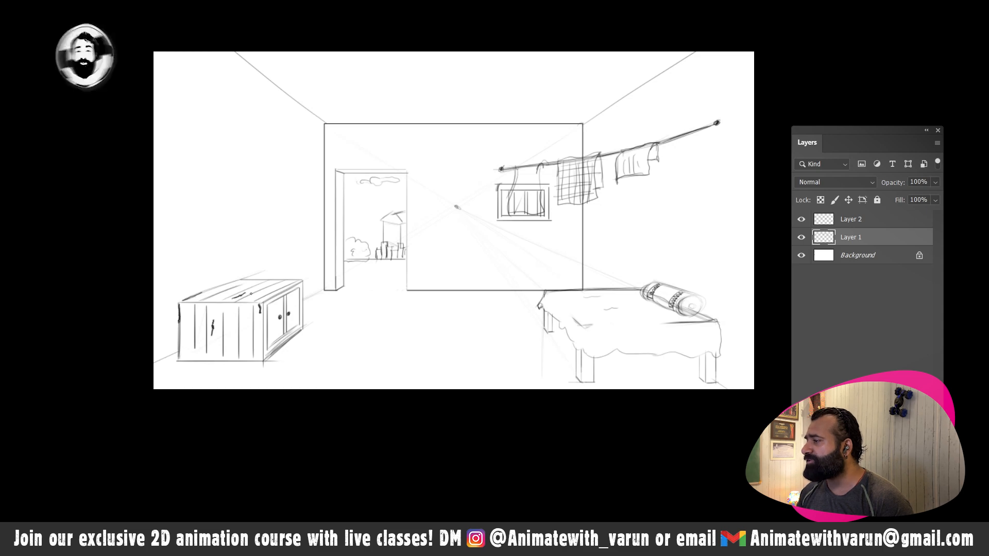
key(space)
mouse_move(511, 272)
mouse_down()
mouse_move(474, 276)
mouse_move(530, 222)
mouse_move(518, 296)
mouse_up()
mouse_move(532, 212)
mouse_down()
mouse_move(540, 244)
mouse_move(550, 217)
mouse_move(531, 294)
mouse_up()
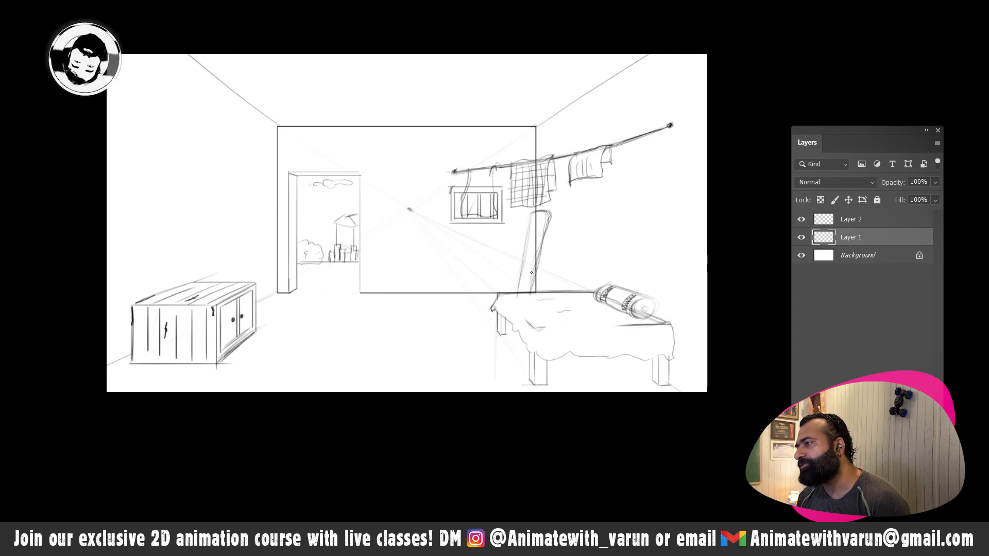
drag(538, 252, 530, 291)
drag(533, 223, 517, 291)
- Add a dense zigzag fringe down the left edge of the tall leaning shape behind the bed
click(552, 234)
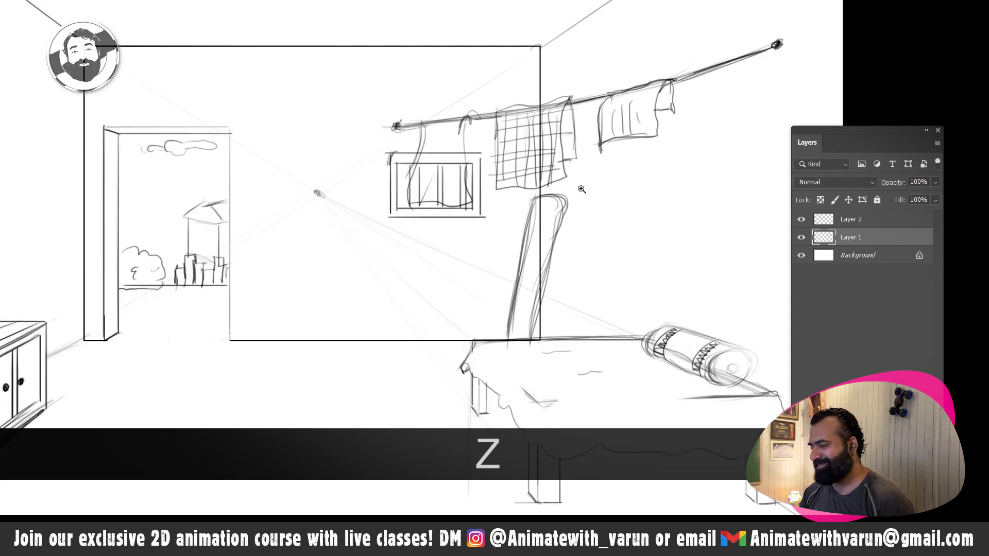
key(b)
mouse_move(539, 200)
mouse_down()
mouse_move(507, 315)
mouse_move(534, 199)
mouse_move(559, 209)
mouse_move(547, 196)
mouse_move(568, 196)
mouse_move(529, 334)
mouse_up()
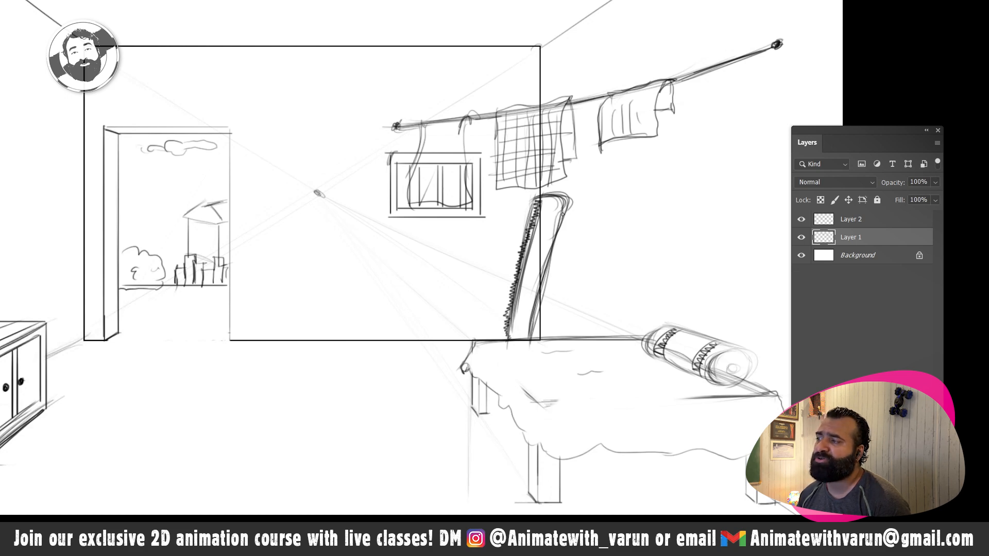
- Erase the stray inner strokes near the rounded top of the leaning shape with a smaller eraser
key(e)
key(z)
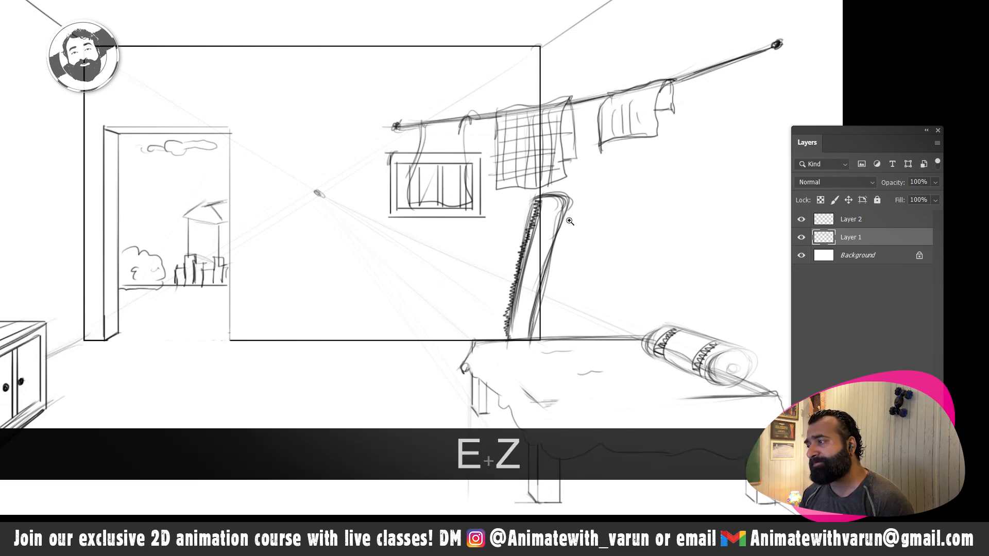
drag(567, 220, 587, 222)
key(e)
key(e)
key([)
key([)
key([)
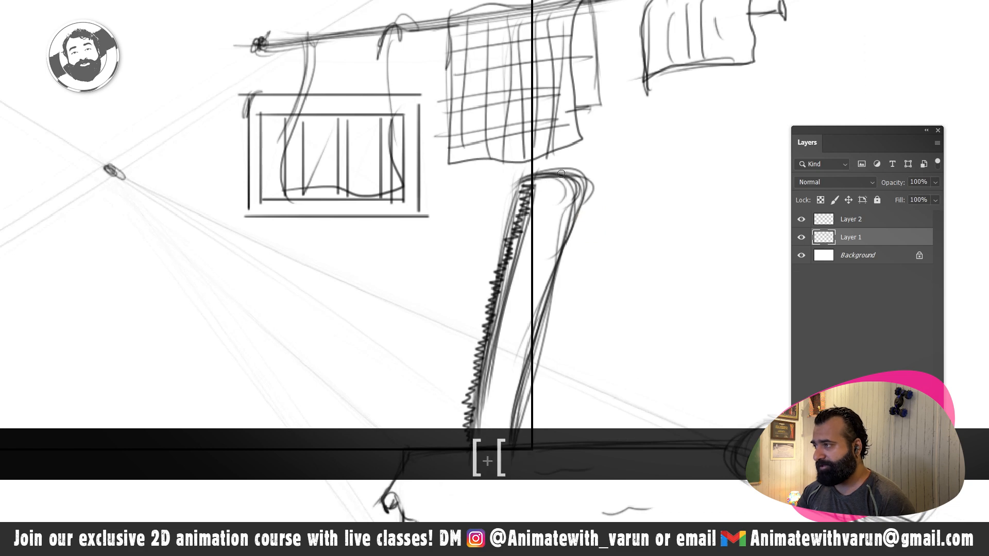
mouse_move(549, 186)
mouse_down()
mouse_move(571, 190)
mouse_move(561, 203)
mouse_move(574, 193)
mouse_move(553, 257)
mouse_move(585, 148)
mouse_move(567, 211)
mouse_up()
- Erase the wall corner line inside the leaning shape and clean up the rough strokes along its right edge
key(])
key(])
key([)
key([)
key(space)
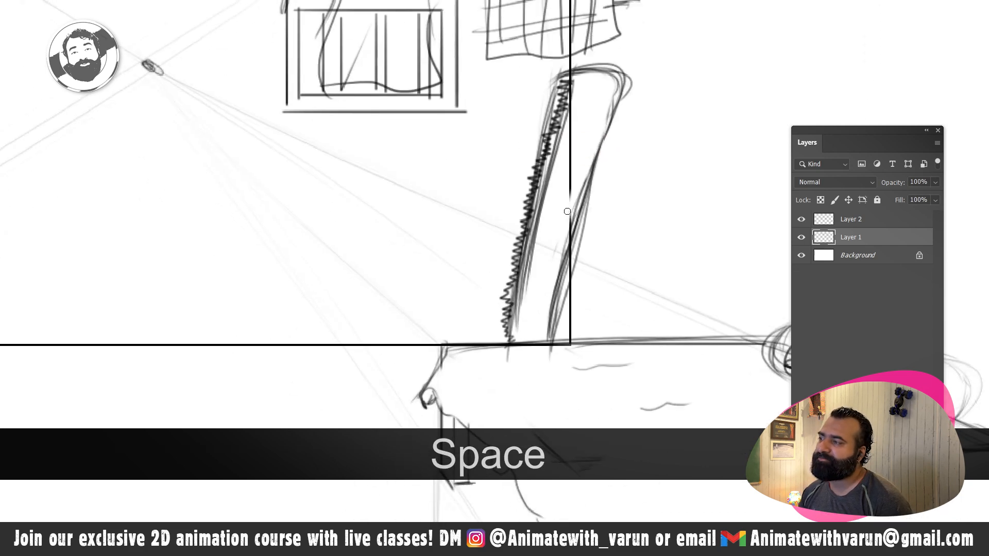
drag(582, 174, 555, 308)
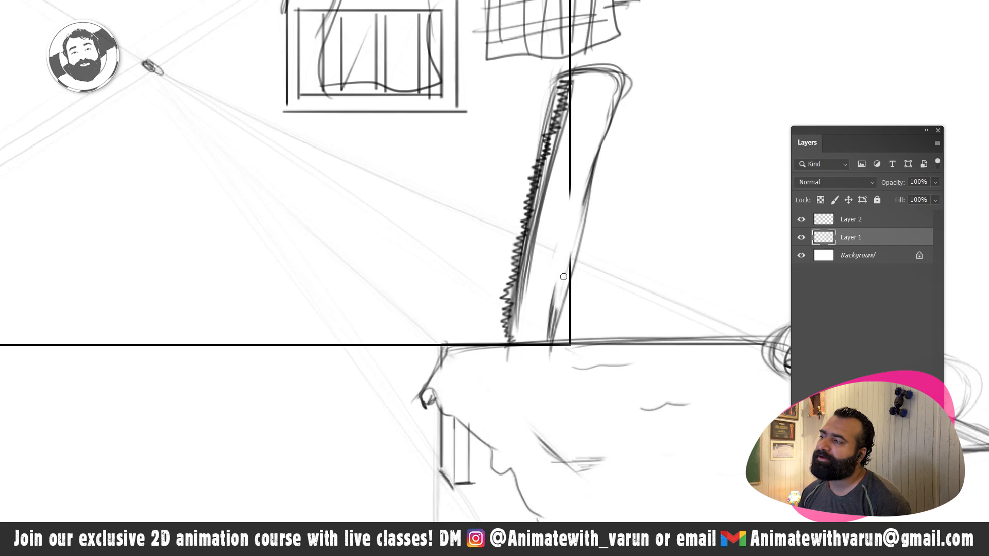
drag(571, 247, 554, 304)
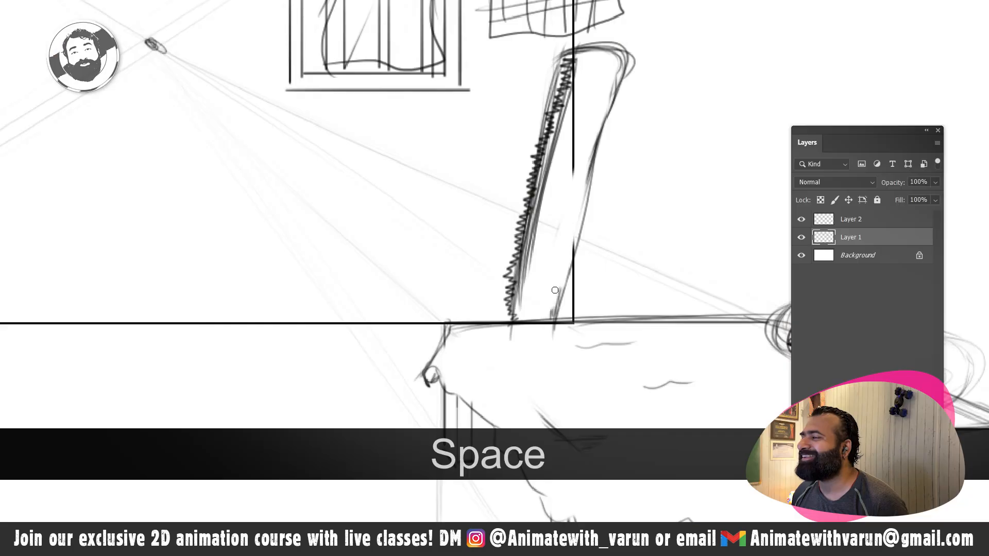
drag(555, 290, 552, 314)
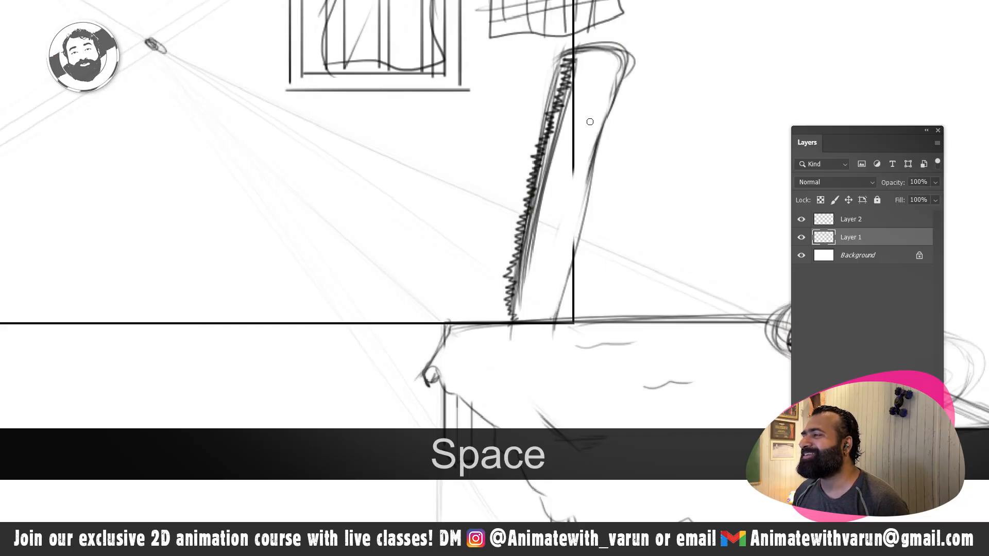
mouse_move(621, 63)
mouse_down()
mouse_move(608, 96)
mouse_move(639, 72)
mouse_move(641, 54)
mouse_move(628, 80)
mouse_up()
mouse_move(573, 142)
mouse_down()
mouse_move(571, 174)
mouse_move(580, 58)
mouse_up()
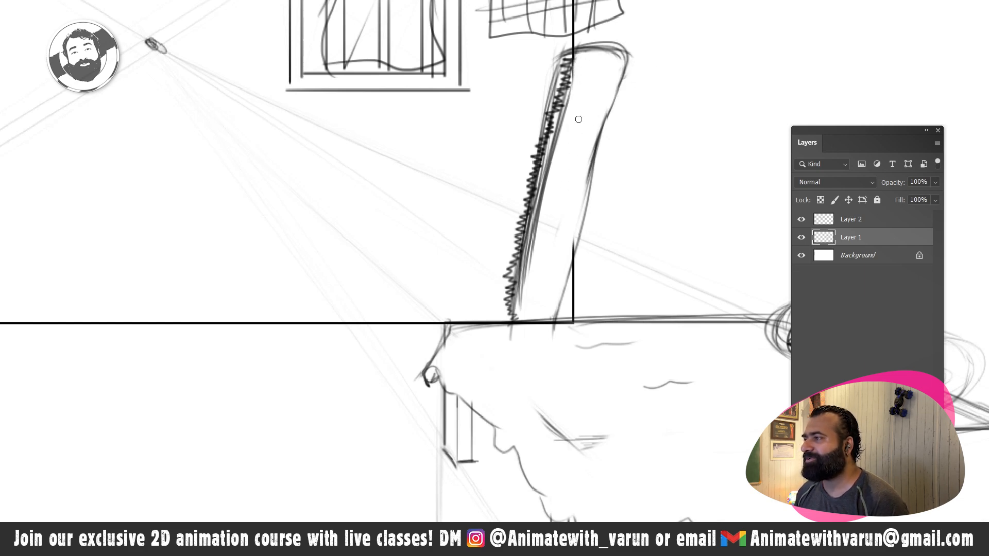
- Sketch a vertical edge and a receding bottom line on the left wall above the plank cabinet
key(z)
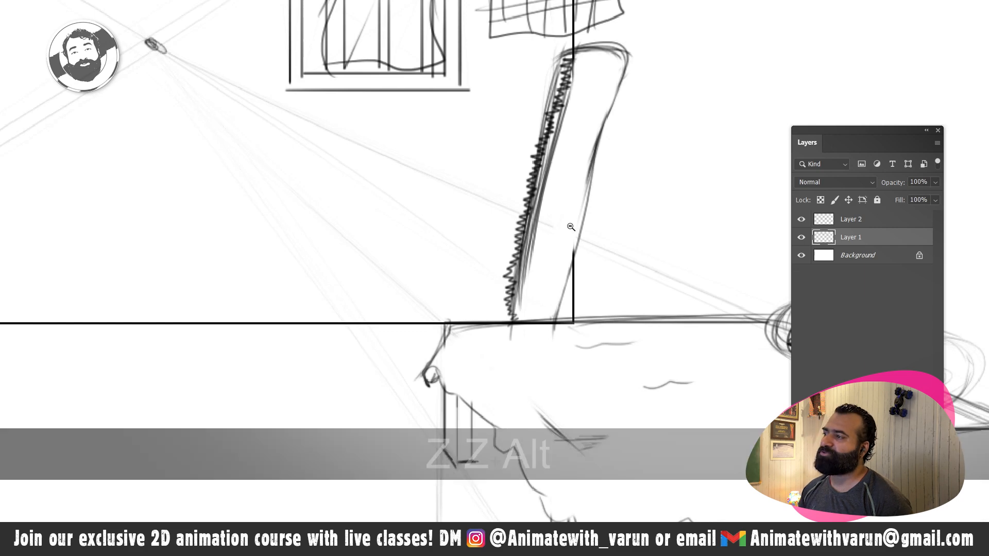
mouse_move(582, 220)
mouse_down()
mouse_move(514, 228)
mouse_move(581, 272)
mouse_up()
key(space)
key(b)
key(shift)
key(shift)
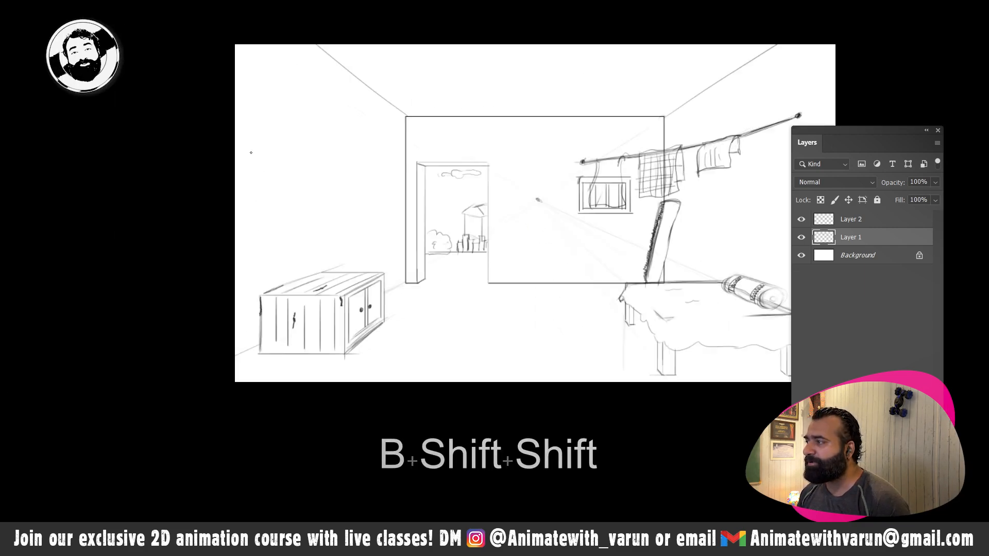
drag(251, 152, 251, 219)
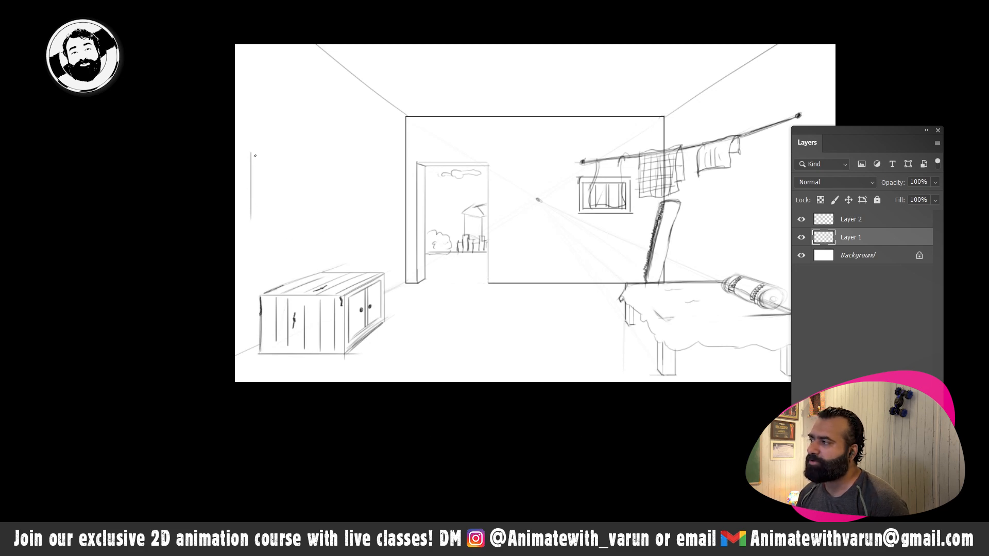
key(z)
click(401, 221)
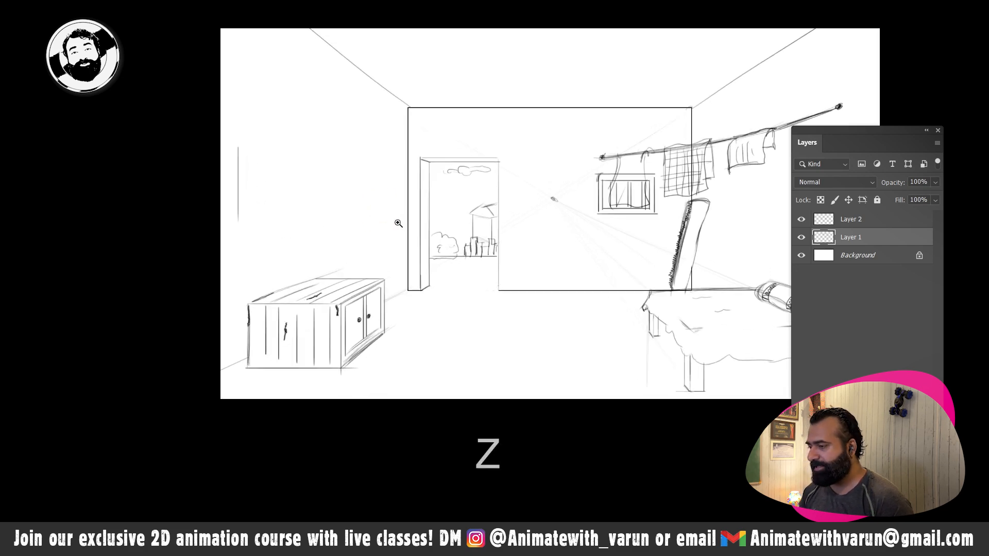
key(b)
key(space)
drag(335, 234, 268, 224)
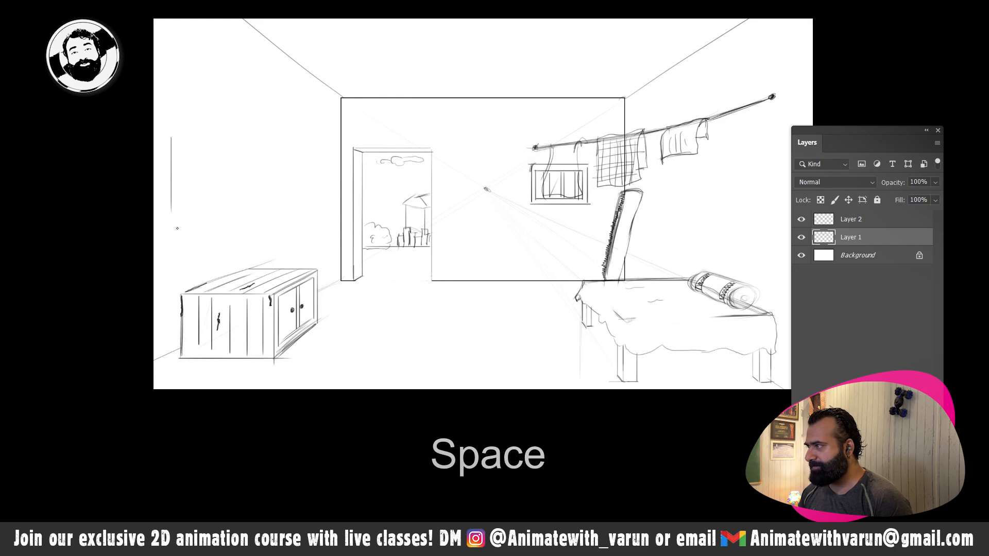
drag(172, 209, 257, 197)
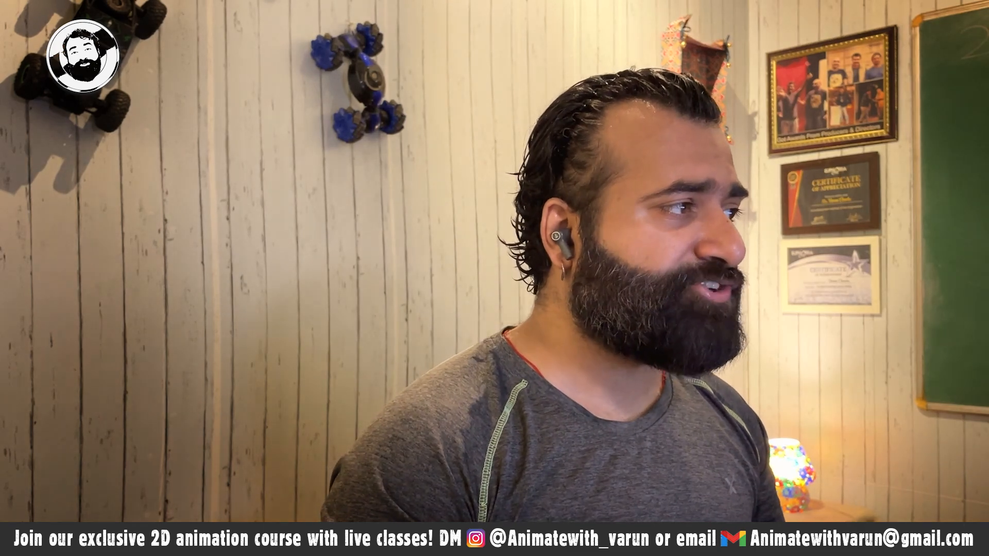
- Sketch a window opening in perspective on the left wall, with inner thickness along its top and far side
key(shift)
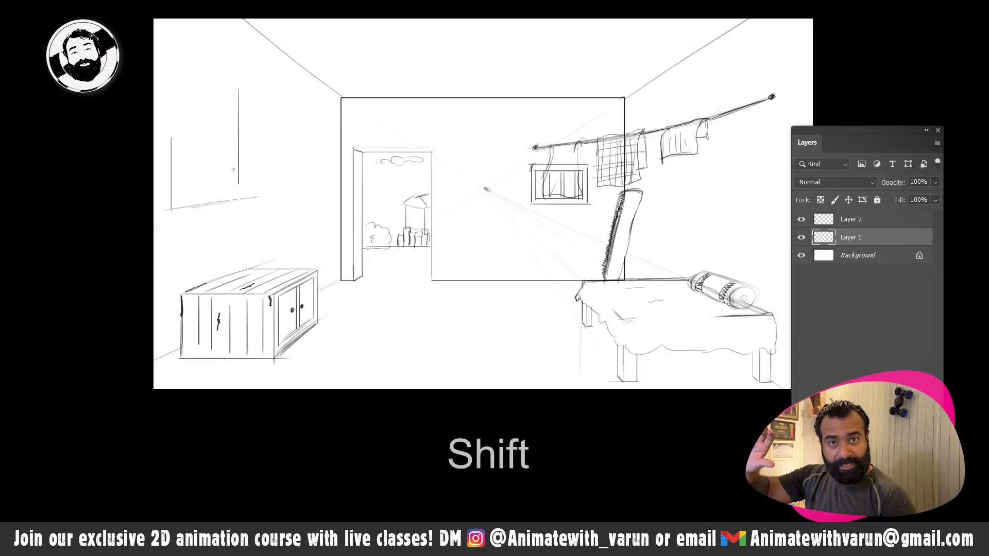
drag(242, 187, 324, 193)
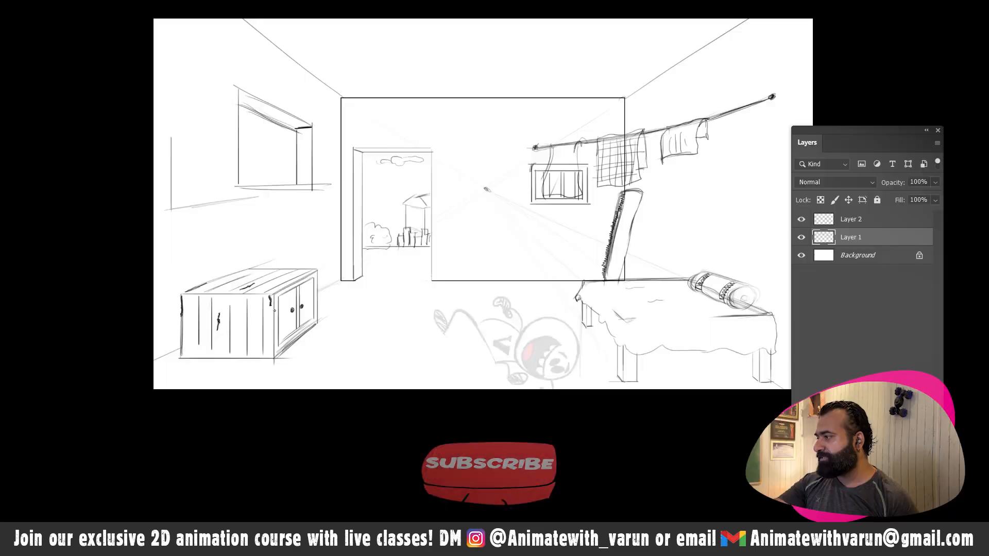
mouse_move(315, 278)
mouse_down()
mouse_move(205, 301)
mouse_move(311, 268)
mouse_up()
key(ctrl+z)
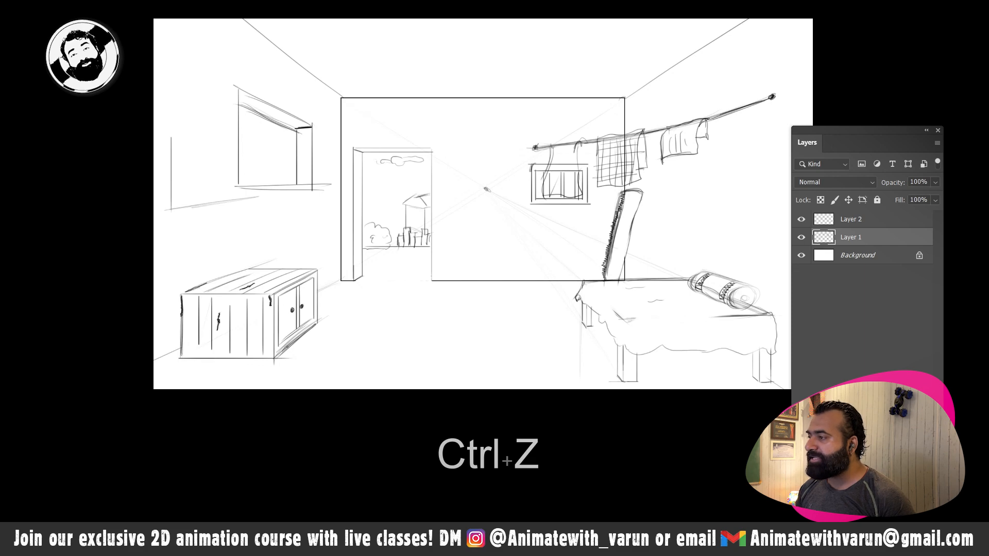
key(space)
drag(382, 320, 331, 283)
drag(577, 270, 576, 338)
key(ctrl+z)
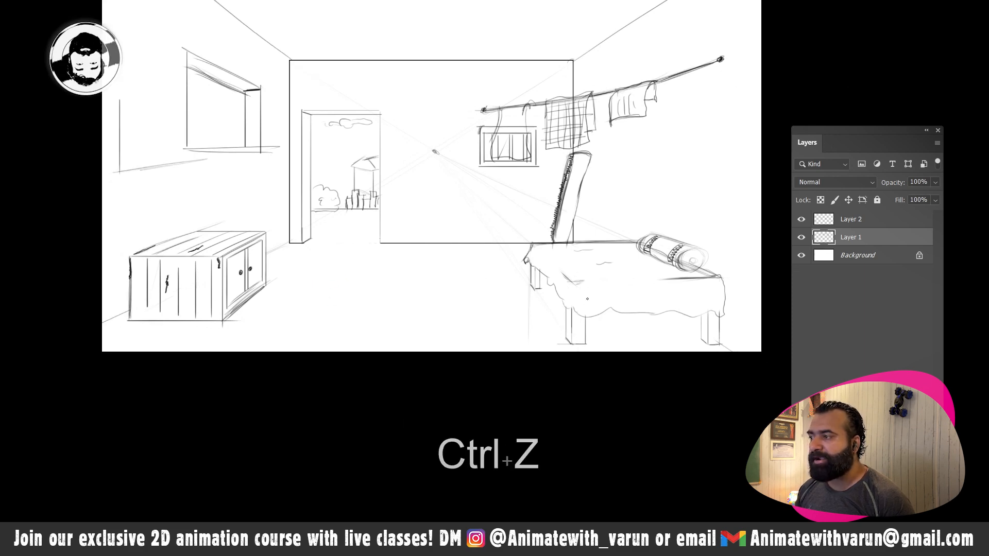
- Erase the leftover outline beside the left-wall window and the window's overshooting lines with a larger eraser
key(space)
drag(212, 187, 353, 221)
key(z)
key(e)
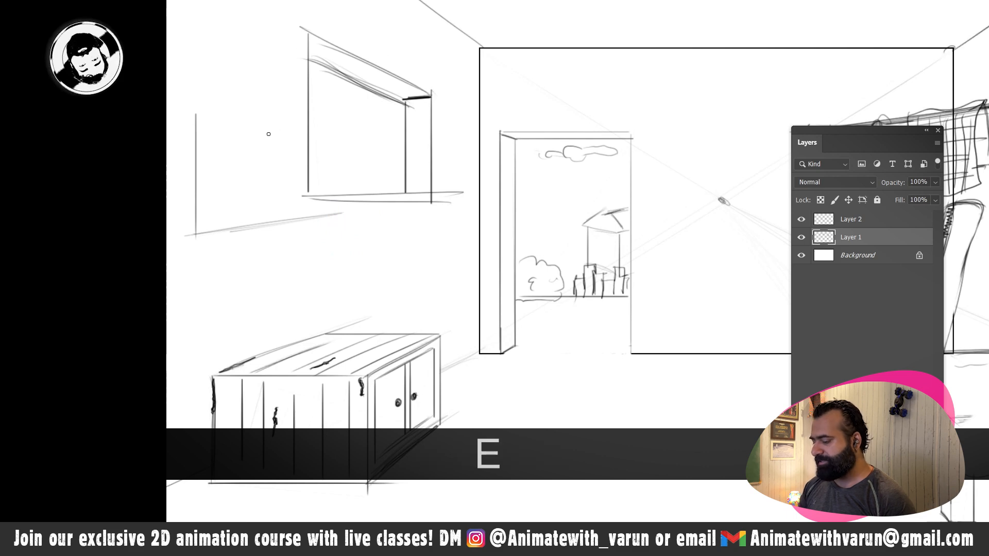
key(bracketright)
key(bracketright)
key(bracketright)
key(bracketright)
key(bracketright)
key(bracketright)
mouse_move(206, 234)
mouse_down()
mouse_move(201, 104)
mouse_move(355, 232)
mouse_move(314, 220)
mouse_up()
mouse_move(446, 186)
mouse_down()
mouse_move(449, 218)
mouse_move(446, 189)
mouse_move(331, 210)
mouse_move(447, 202)
mouse_up()
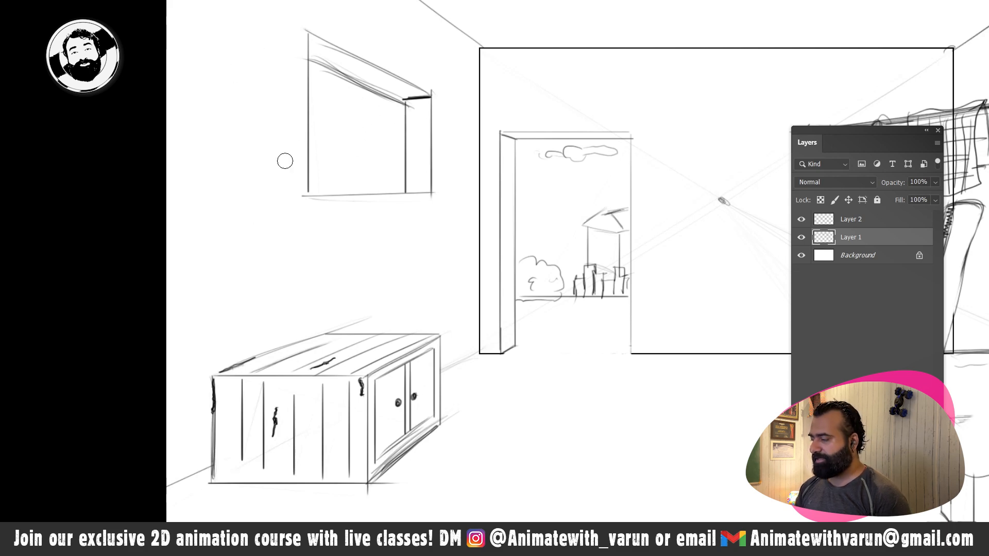
- Shade the top and far-side thickness of the left-wall window with dense hatching strokes
key(b)
key(space)
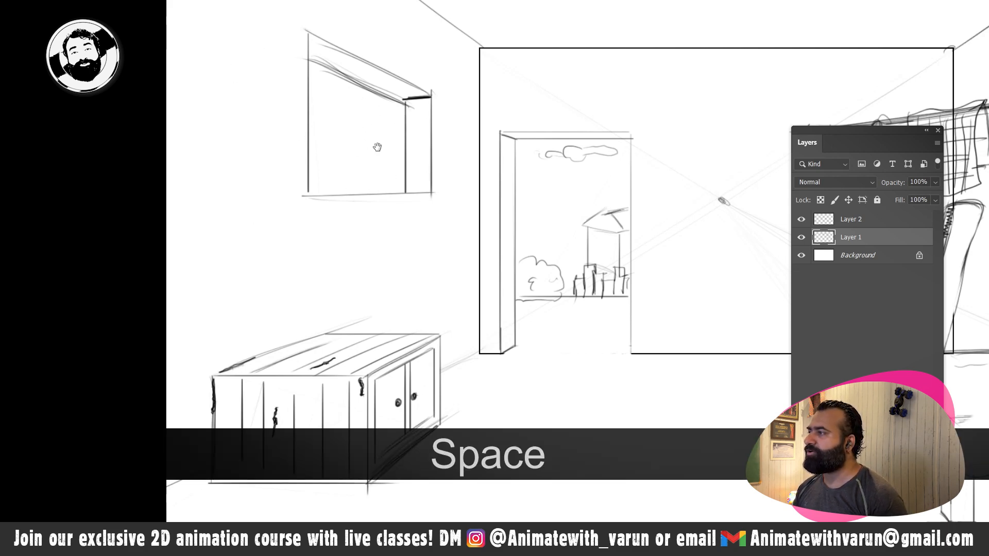
drag(377, 147, 376, 190)
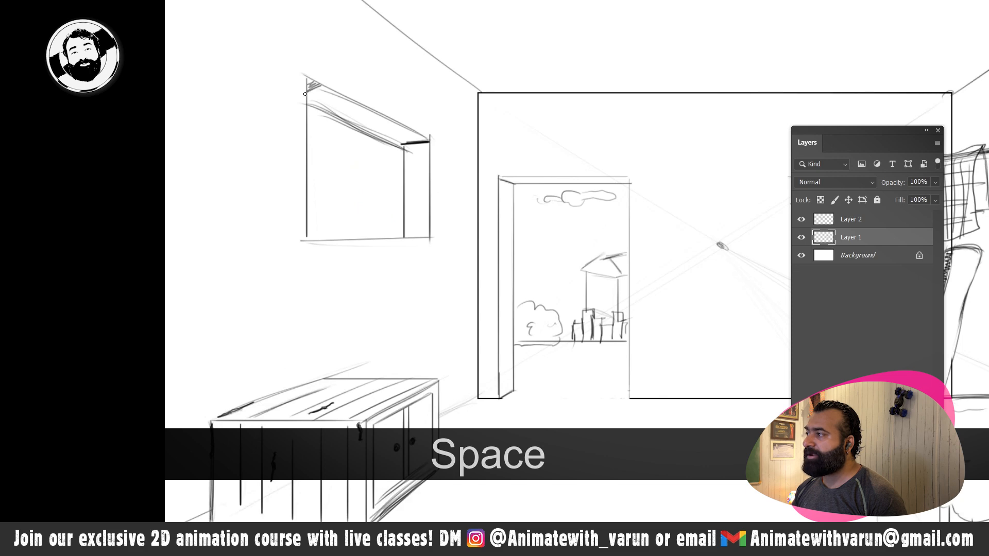
mouse_move(304, 93)
mouse_down()
mouse_move(350, 102)
mouse_move(339, 113)
mouse_move(376, 111)
mouse_move(354, 124)
mouse_move(401, 125)
mouse_move(381, 138)
mouse_move(414, 137)
mouse_up()
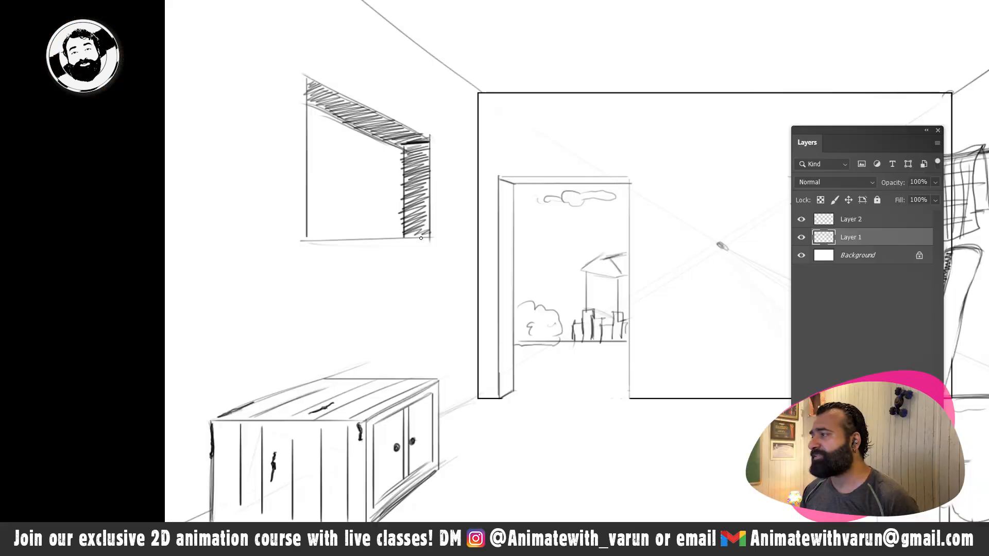
- Sketch a small upright rectangle on the left wall above the plank cabinet, with straight sides and slanted top and bottom edges
key(z)
key(z)
alt+click(462, 183)
alt+click(426, 196)
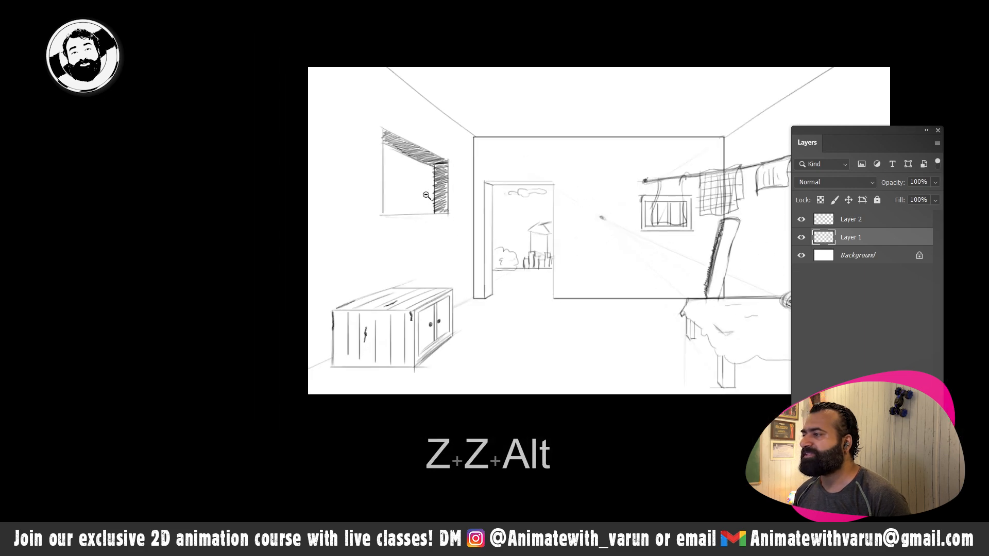
drag(426, 195, 441, 192)
key(space)
mouse_move(401, 274)
mouse_down()
mouse_move(442, 232)
mouse_move(427, 212)
mouse_up()
key(b)
key(b)
key(space)
drag(340, 231, 355, 212)
drag(291, 173, 290, 298)
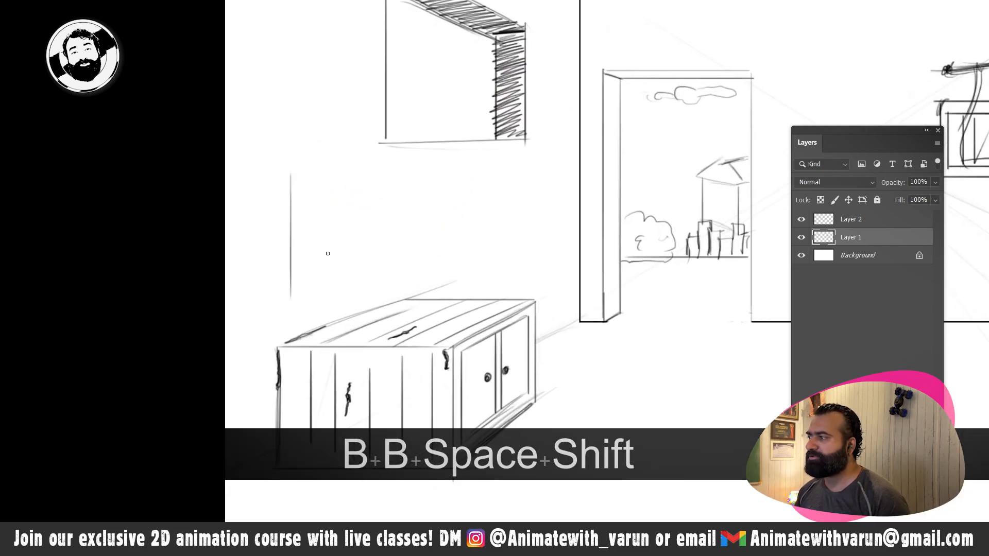
key(ctrl+z)
drag(296, 178, 290, 258)
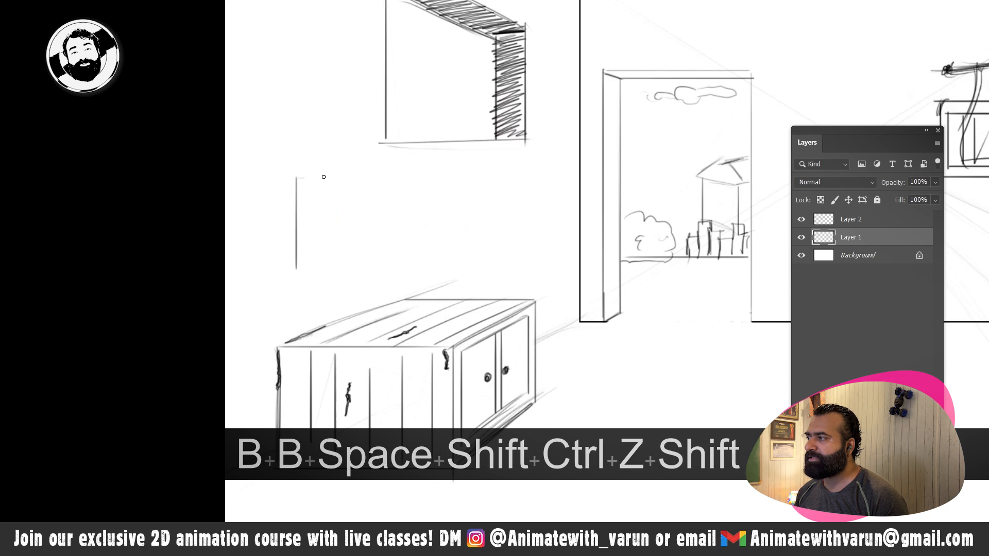
shift+click(336, 262)
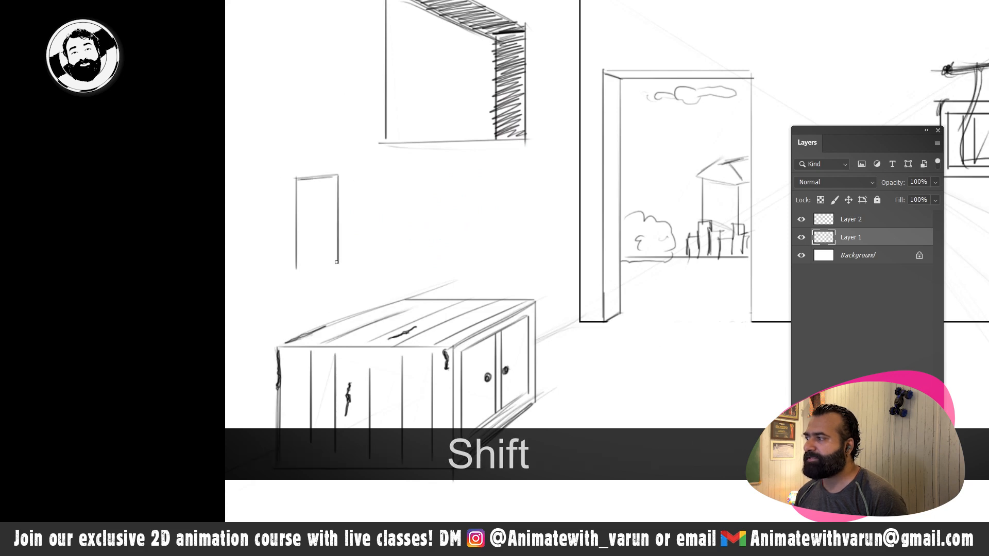
shift+click(295, 268)
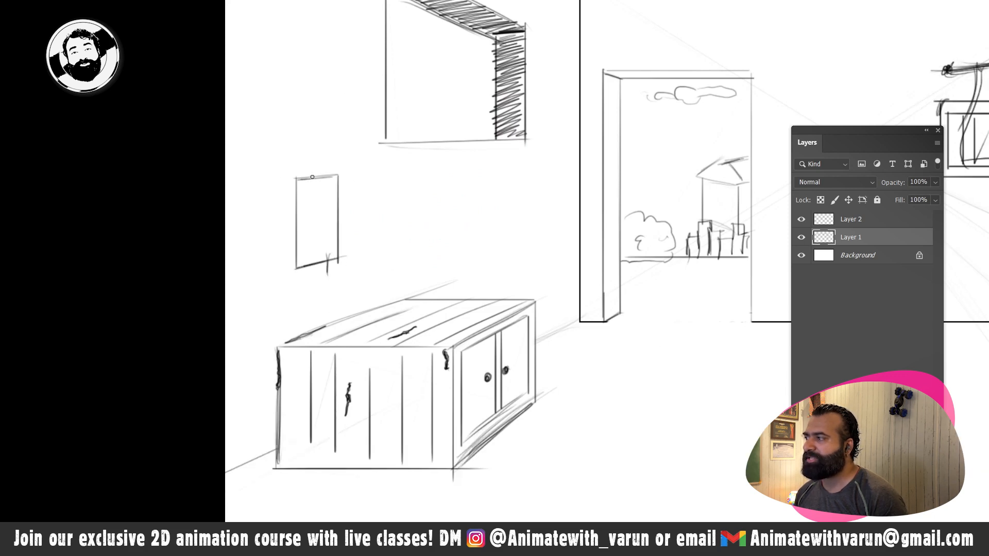
- Try to give the small wall rectangle an inner recess with a bottom line and a vertical inner edge
key(ctrl+z)
key(ctrl+z)
key(ctrl+z)
key(ctrl+z)
key(ctrl+z)
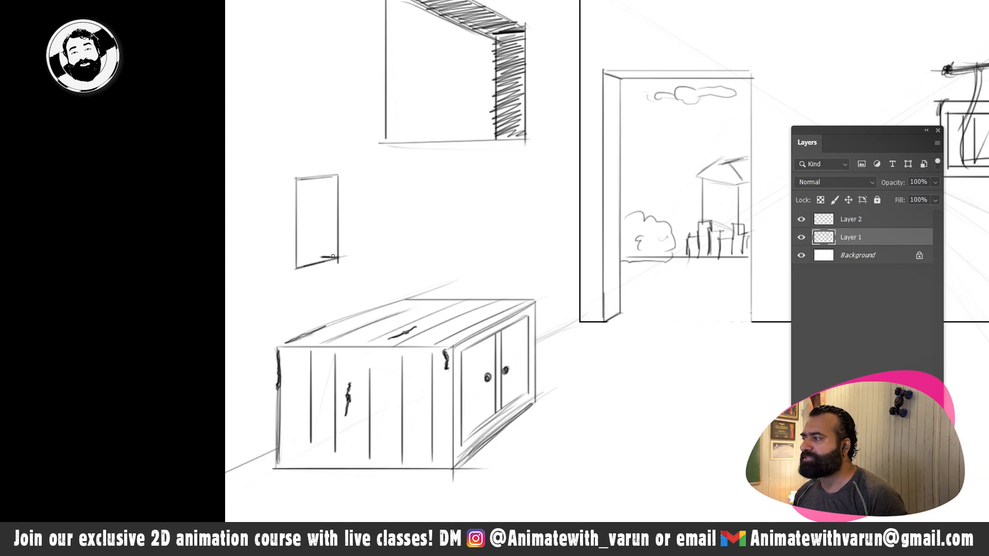
drag(324, 256, 327, 237)
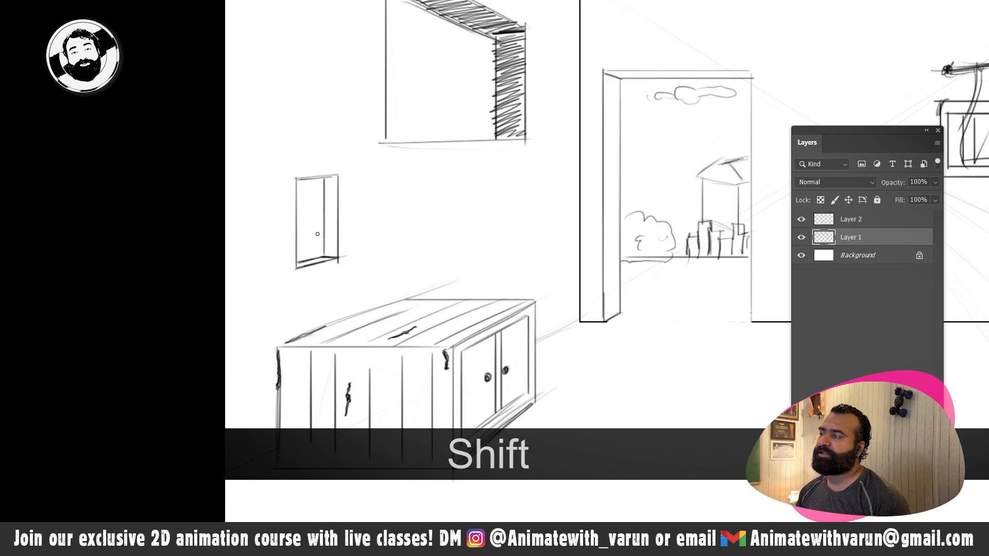
- Undo the inner recess lines and fill the small wall rectangle with four wavy lines as poster writing
key(ctrl+z)
key(ctrl+z)
key(ctrl+z)
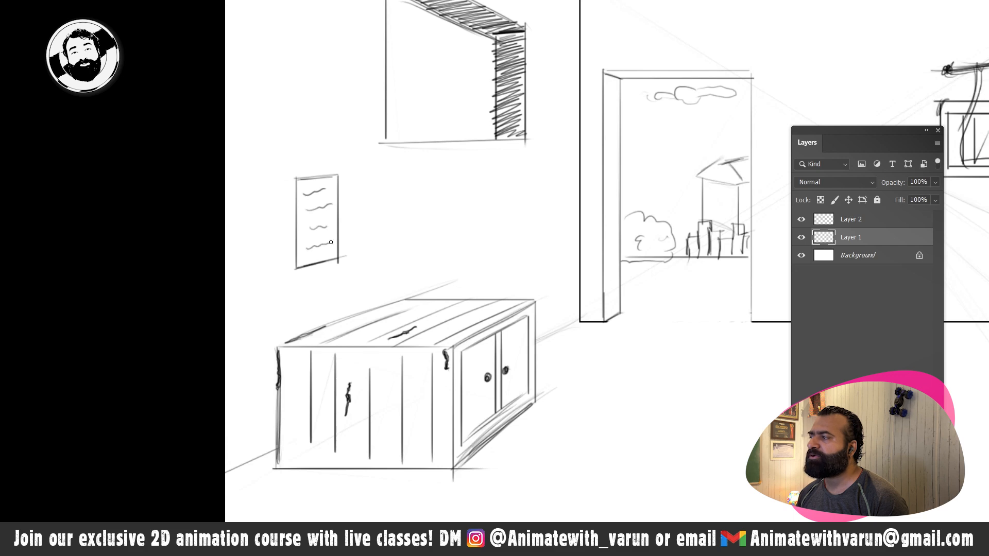
- Clean up the overshooting corner lines of the small wall poster with the eraser
key(z)
mouse_move(331, 242)
mouse_down()
mouse_move(366, 254)
mouse_move(338, 265)
mouse_move(332, 227)
mouse_move(342, 221)
mouse_up()
key(e)
key(e)
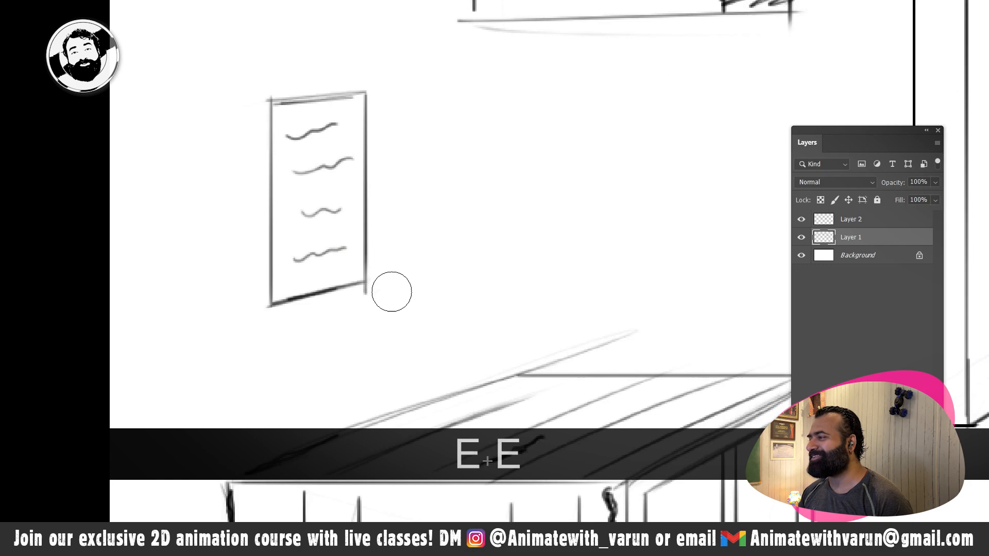
- Draw the horizontal back edge of a small table against the back wall, between the doorway and the bed
key(z)
alt+click(403, 289)
drag(403, 290, 362, 296)
key(z)
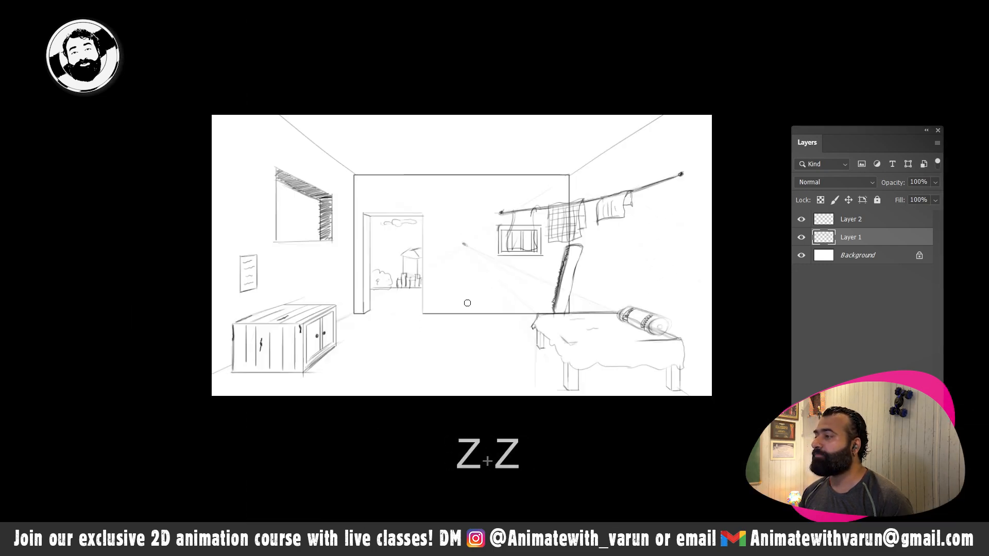
drag(435, 295, 484, 301)
key(space)
drag(525, 303, 446, 289)
drag(363, 269, 412, 278)
key(space)
mouse_move(406, 315)
mouse_down()
mouse_move(417, 245)
mouse_move(462, 231)
mouse_up()
key(b)
key(b)
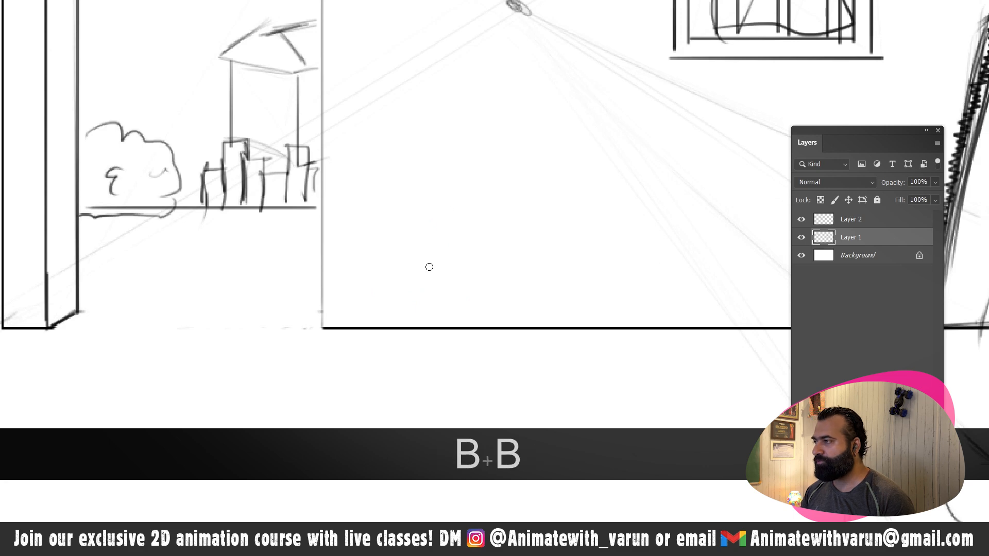
mouse_move(402, 284)
mouse_down()
mouse_move(486, 283)
mouse_move(391, 278)
mouse_up()
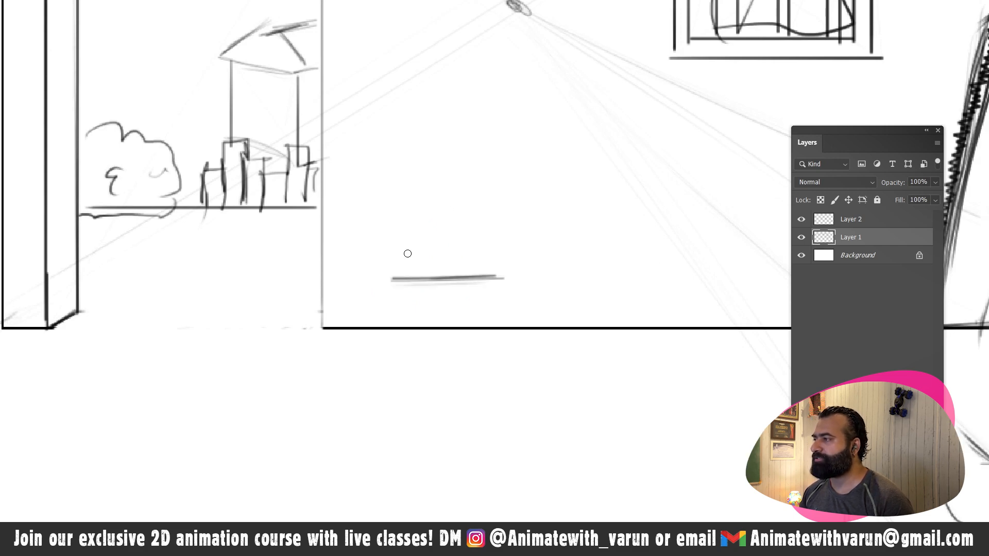
- Complete the small tabletop with a slanted left side, a short right side and a doubled front edge
key(space)
drag(485, 277, 442, 278)
key(ctrl)
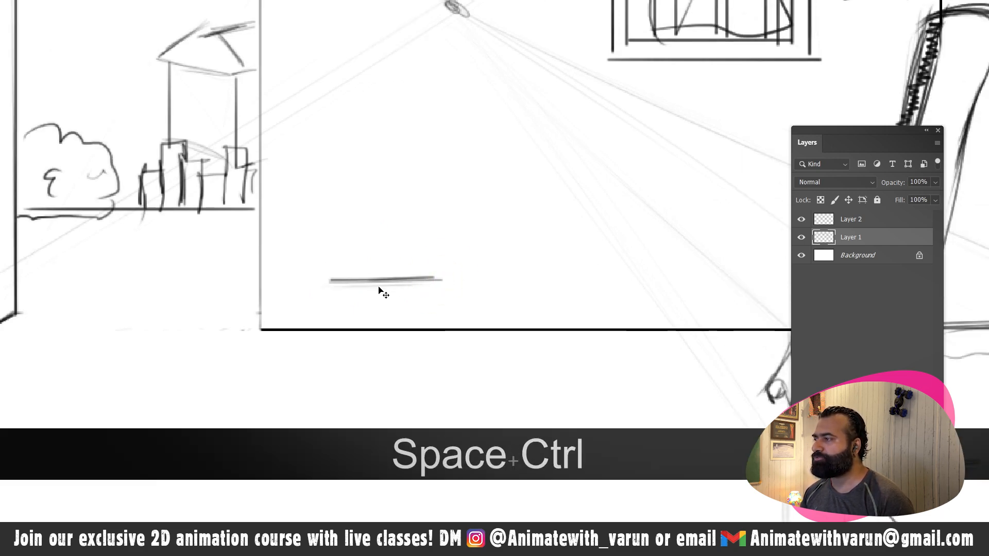
key(space)
mouse_move(342, 279)
mouse_down()
mouse_move(283, 286)
mouse_move(309, 210)
mouse_up()
key(ctrl+z)
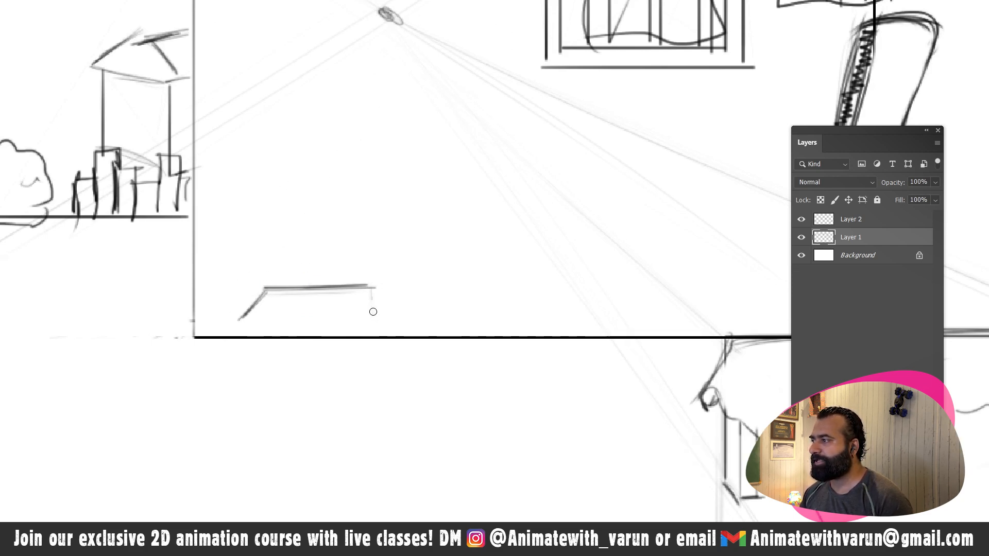
drag(227, 326, 377, 327)
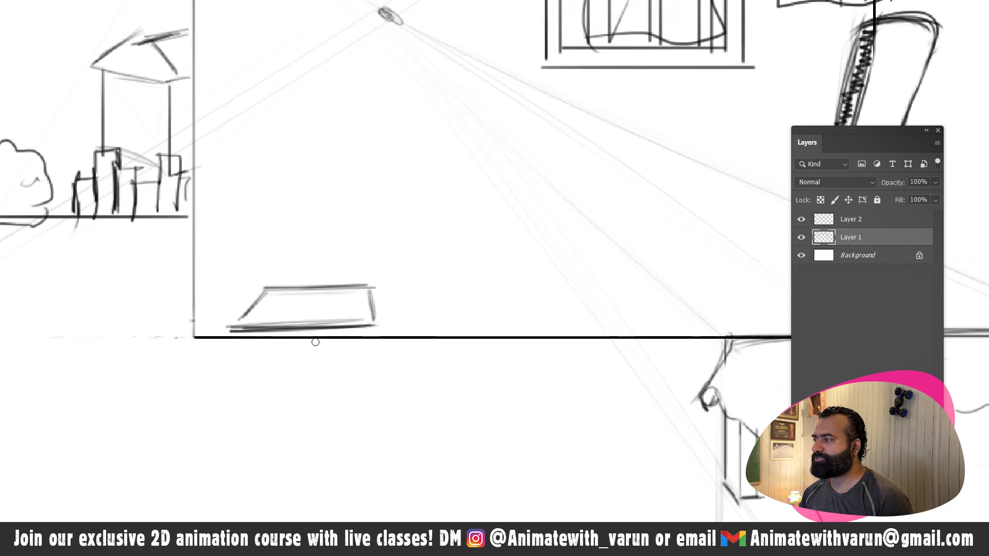
- Draw two straight rectangular front legs under the small table and close them at the floor
drag(238, 332, 239, 395)
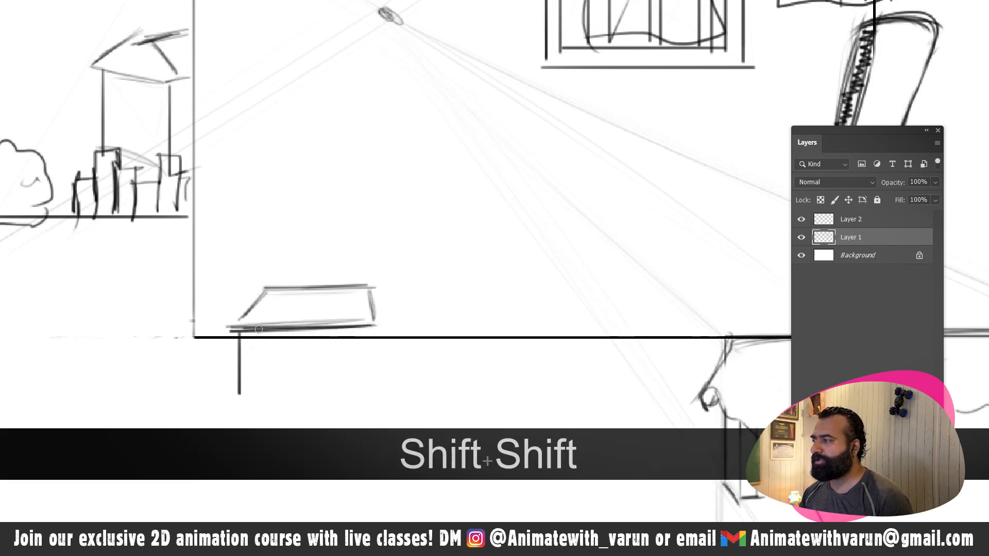
drag(259, 332, 259, 395)
mouse_move(371, 330)
mouse_down()
mouse_move(371, 392)
mouse_move(352, 393)
mouse_up()
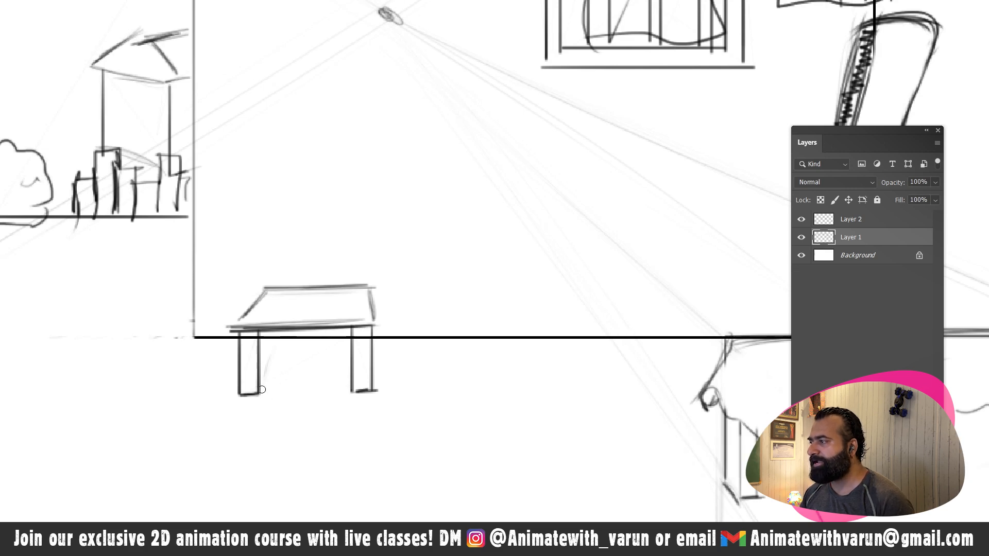
- Add a short rear leg behind the table's left front leg and reinforce the tabletop's front edge
drag(260, 395, 275, 334)
key(shift)
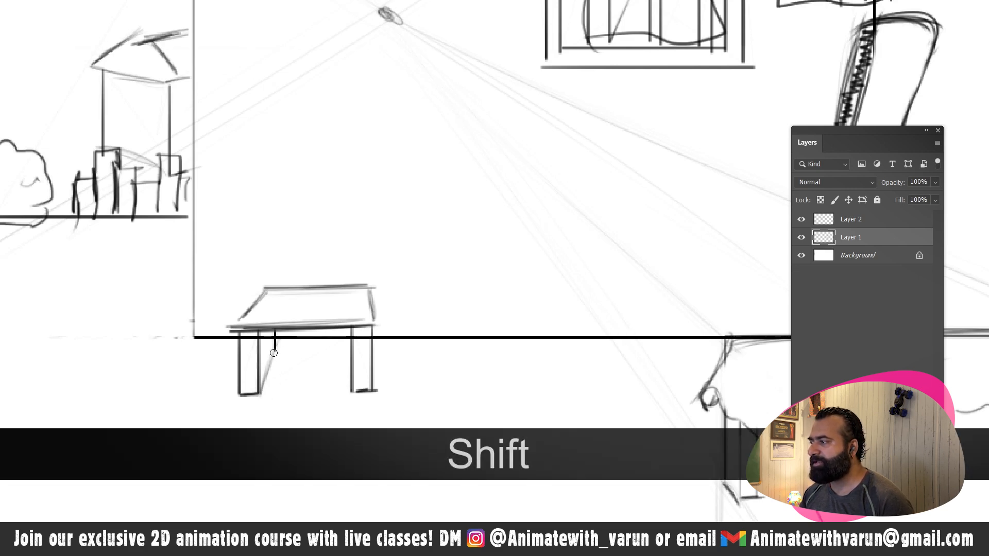
key(shift)
click(330, 169)
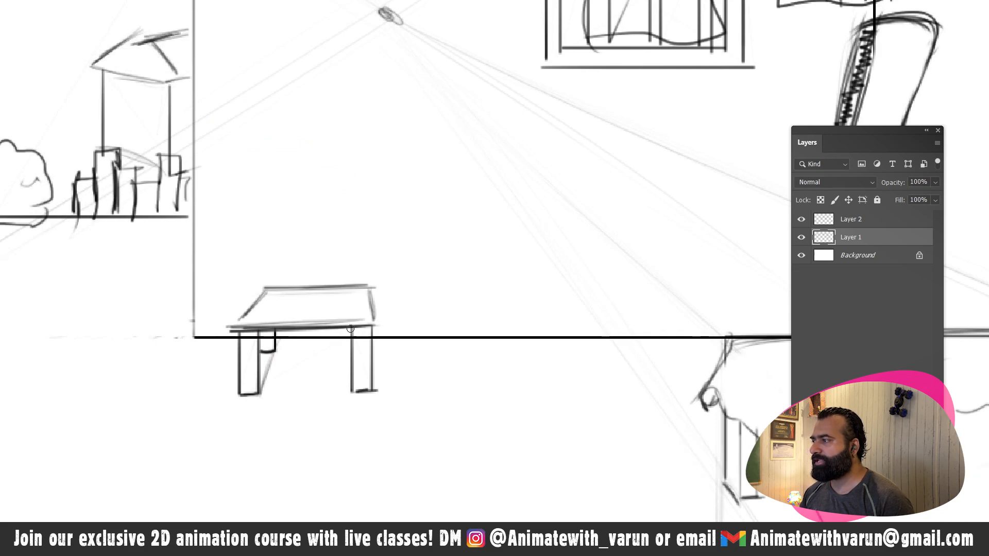
drag(222, 326, 382, 327)
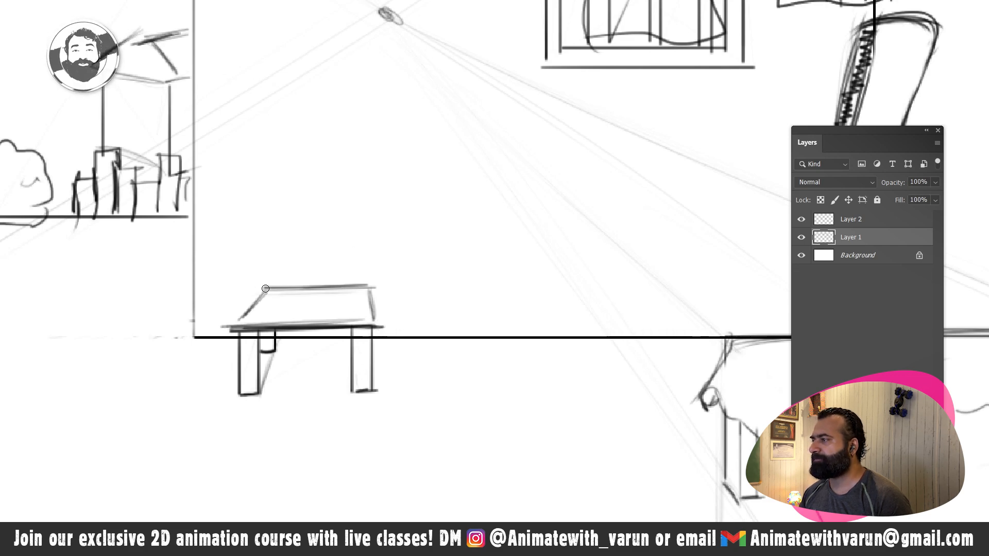
- Darken the small table's top outline, add a front thickness band and fill it with hatching
mouse_move(264, 289)
mouse_down()
mouse_move(374, 287)
mouse_move(263, 290)
mouse_move(240, 324)
mouse_move(301, 317)
mouse_move(238, 326)
mouse_move(354, 327)
mouse_move(374, 310)
mouse_move(383, 343)
mouse_move(283, 346)
mouse_move(380, 342)
mouse_up()
drag(267, 344, 394, 339)
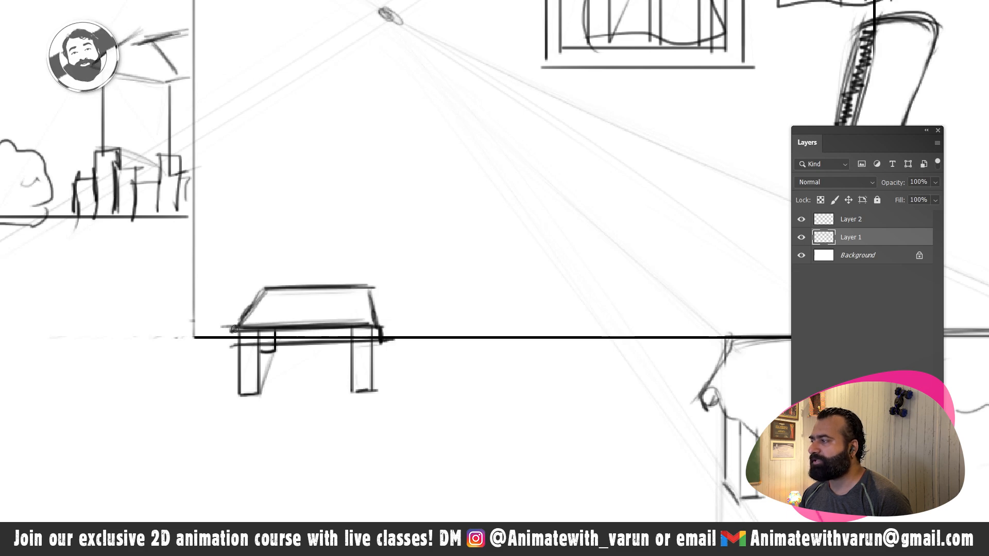
mouse_move(232, 330)
mouse_down()
mouse_move(331, 330)
mouse_move(332, 342)
mouse_move(371, 328)
mouse_up()
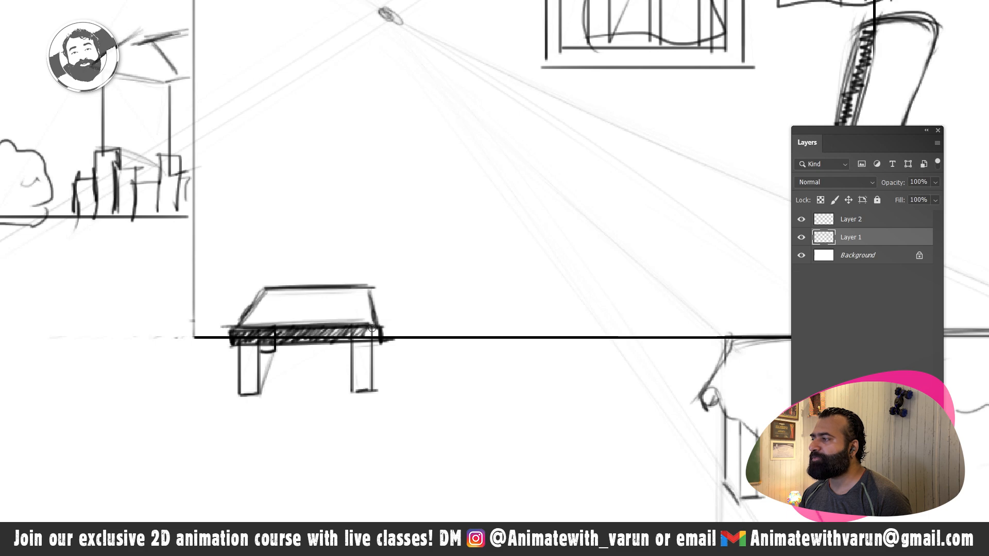
- Rough in a round pot on the small table with a body ellipse, a vertical centre line and a narrow rim ellipse
key(space)
mouse_move(333, 302)
mouse_down()
mouse_move(331, 360)
mouse_move(339, 314)
mouse_up()
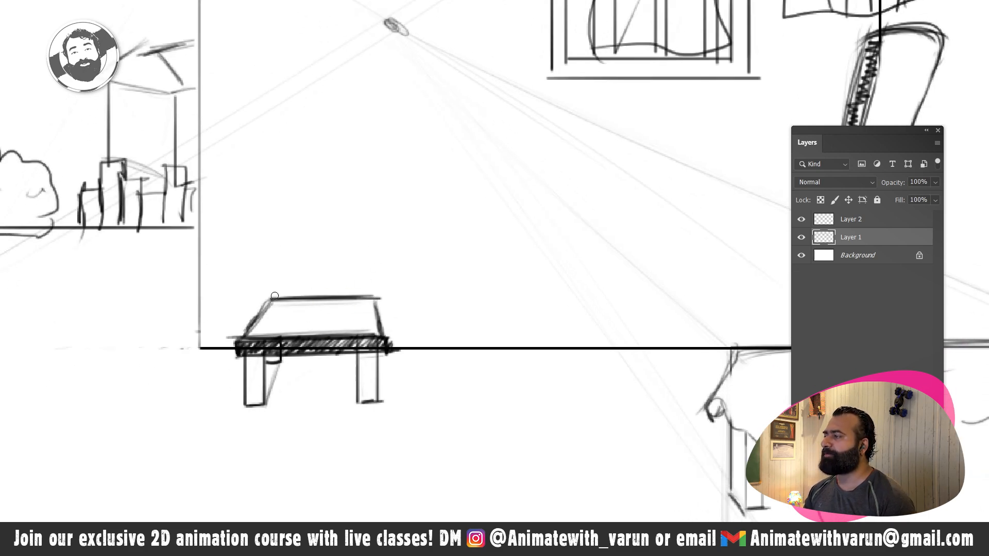
mouse_move(272, 324)
mouse_down()
mouse_move(259, 301)
mouse_move(258, 250)
mouse_move(258, 260)
mouse_move(365, 256)
mouse_move(314, 287)
mouse_move(323, 327)
mouse_move(358, 315)
mouse_move(320, 320)
mouse_move(388, 271)
mouse_move(331, 310)
mouse_move(268, 308)
mouse_up()
key(shift)
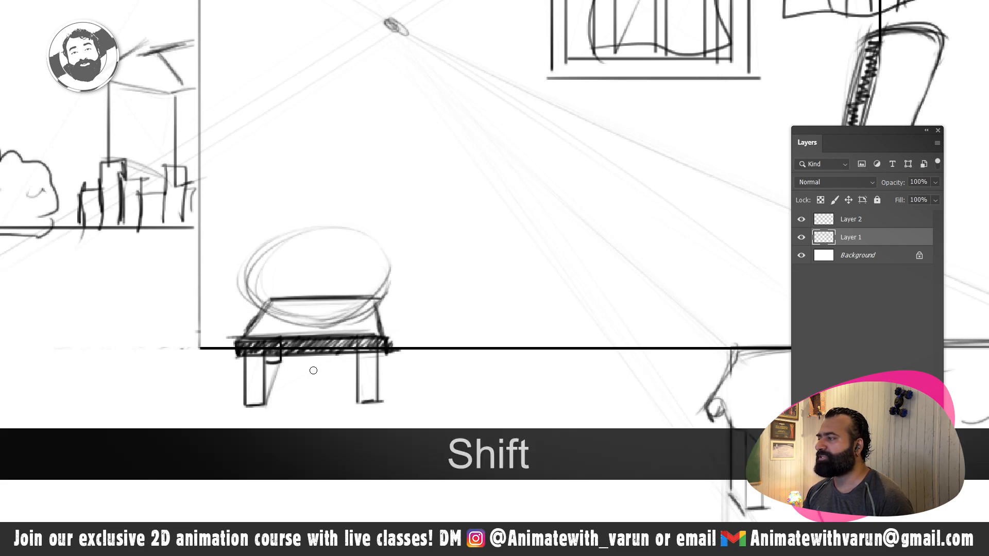
drag(312, 335, 335, 129)
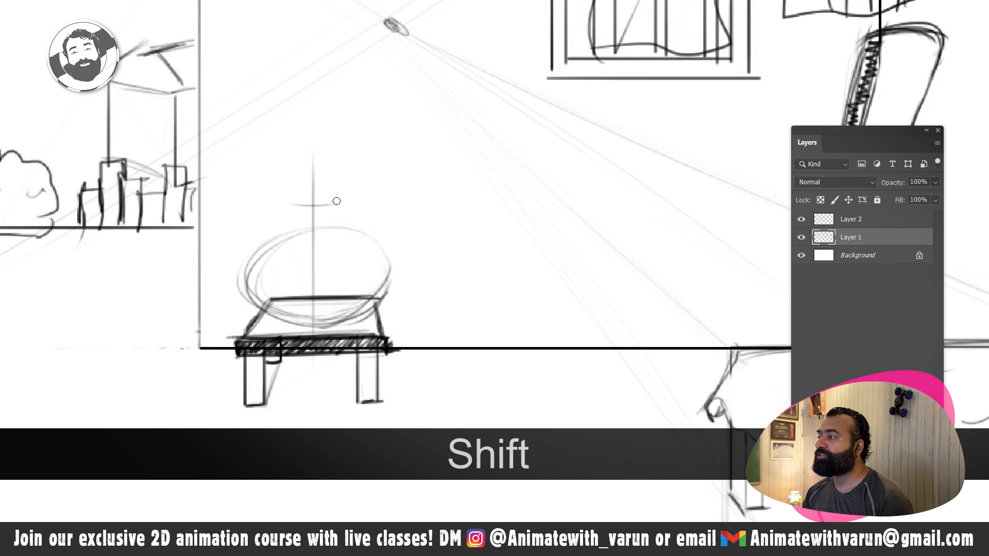
mouse_move(337, 201)
mouse_down()
mouse_move(290, 211)
mouse_move(346, 207)
mouse_move(289, 204)
mouse_move(326, 216)
mouse_move(315, 215)
mouse_move(340, 211)
mouse_move(292, 217)
mouse_move(320, 210)
mouse_move(305, 198)
mouse_move(285, 203)
mouse_up()
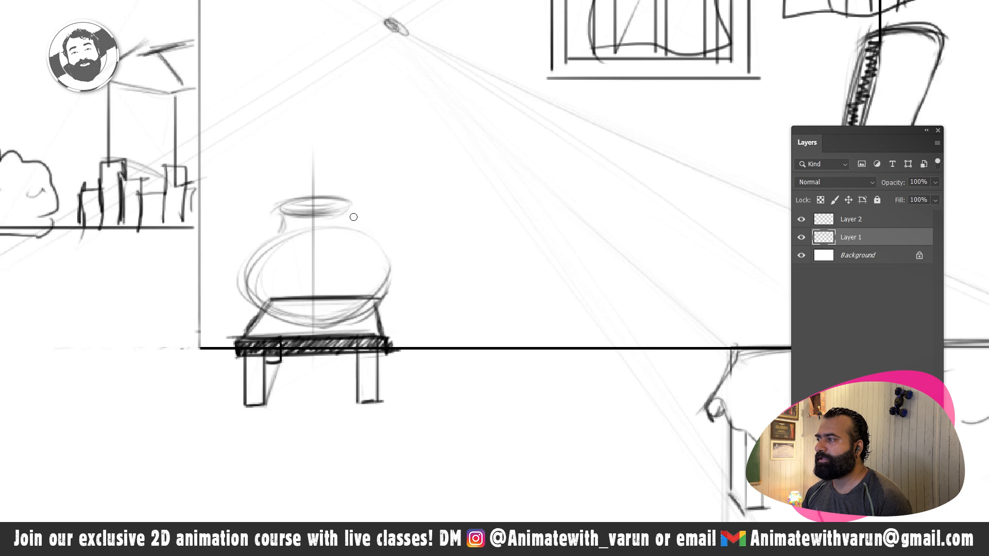
- Join the pot's neck to its rounded body, darken the outline and add a wider flared rim
mouse_move(283, 232)
mouse_down()
mouse_move(252, 286)
mouse_move(267, 241)
mouse_move(294, 271)
mouse_move(297, 311)
mouse_move(255, 246)
mouse_move(280, 278)
mouse_up()
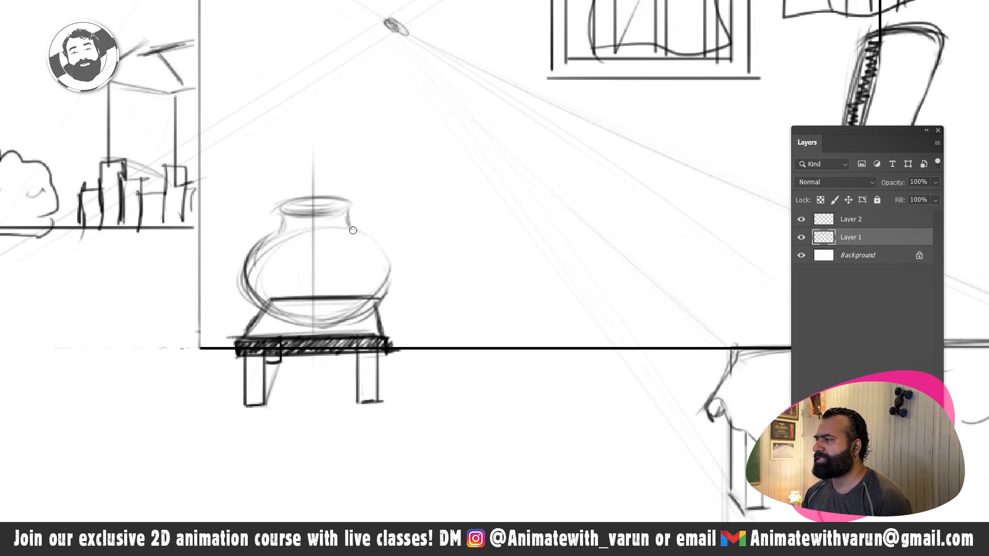
mouse_move(356, 250)
mouse_down()
mouse_move(385, 280)
mouse_move(385, 261)
mouse_move(369, 255)
mouse_move(340, 304)
mouse_move(384, 295)
mouse_move(375, 283)
mouse_move(311, 323)
mouse_move(379, 301)
mouse_move(287, 316)
mouse_move(324, 324)
mouse_up()
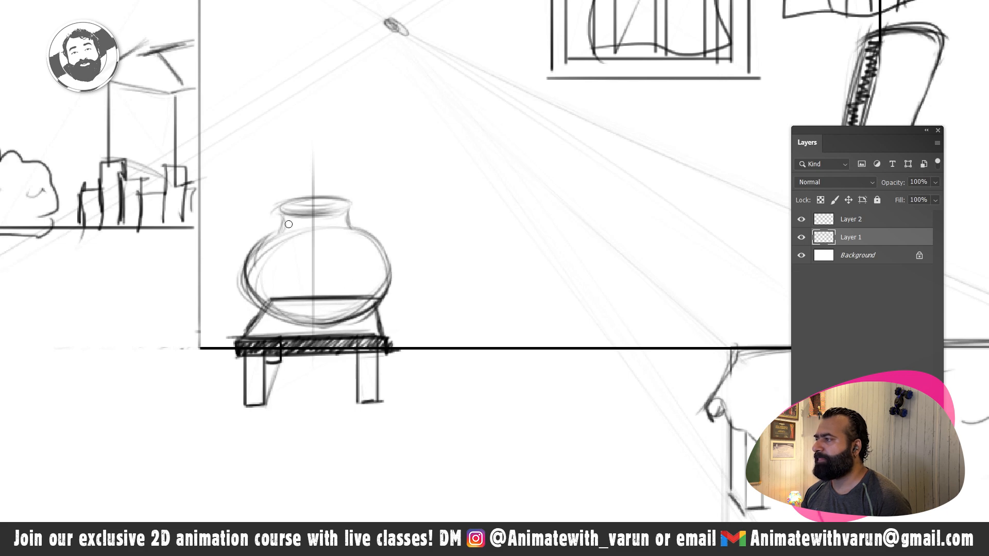
mouse_move(345, 208)
mouse_down()
mouse_move(299, 214)
mouse_move(331, 212)
mouse_move(318, 217)
mouse_move(351, 209)
mouse_move(295, 213)
mouse_move(291, 200)
mouse_move(310, 201)
mouse_move(288, 201)
mouse_move(342, 210)
mouse_up()
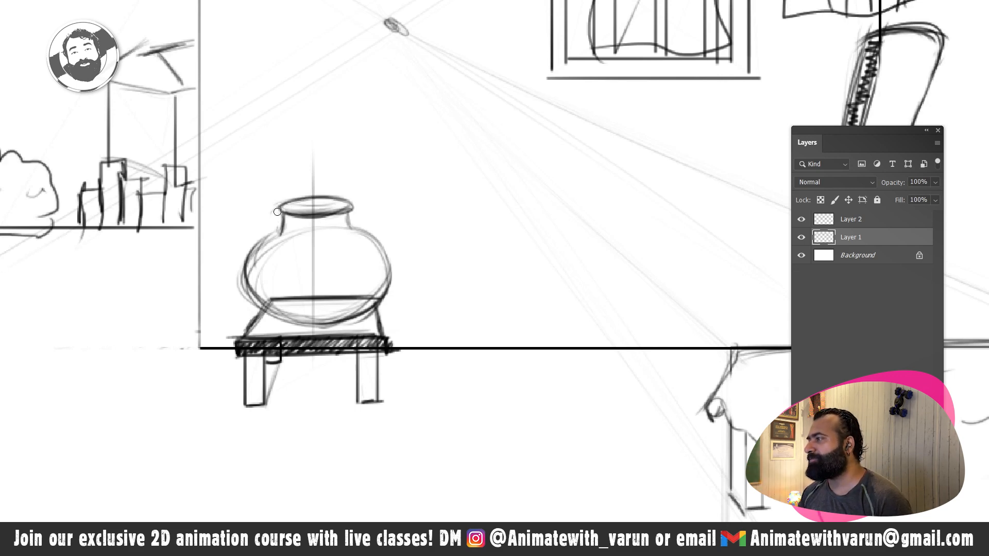
mouse_move(290, 219)
mouse_down()
mouse_move(338, 219)
mouse_move(320, 210)
mouse_move(338, 191)
mouse_move(353, 192)
mouse_up()
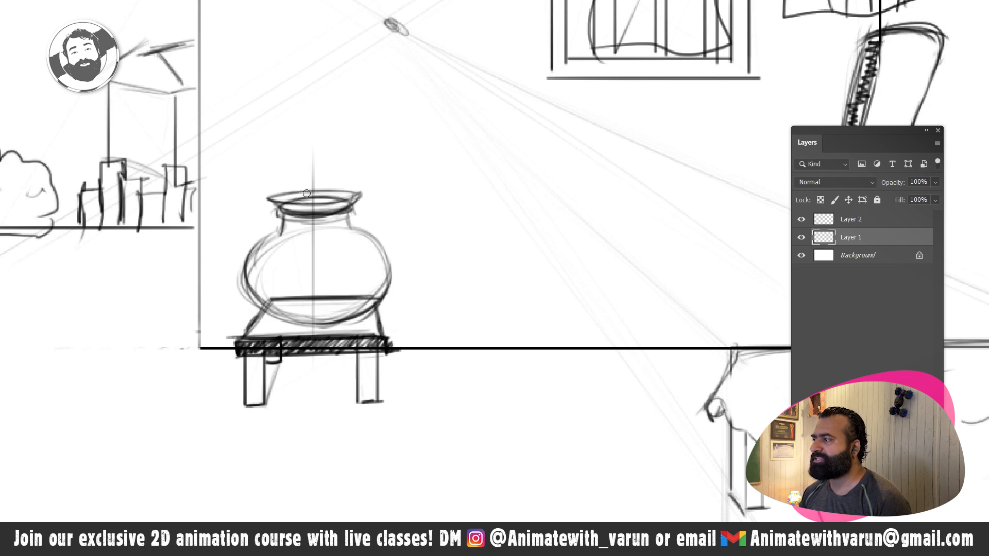
- Draw a ladle resting across the pot's rim, with a long slanted handle and a small cup on the left
mouse_move(303, 196)
mouse_down()
mouse_move(395, 155)
mouse_move(291, 201)
mouse_move(381, 166)
mouse_up()
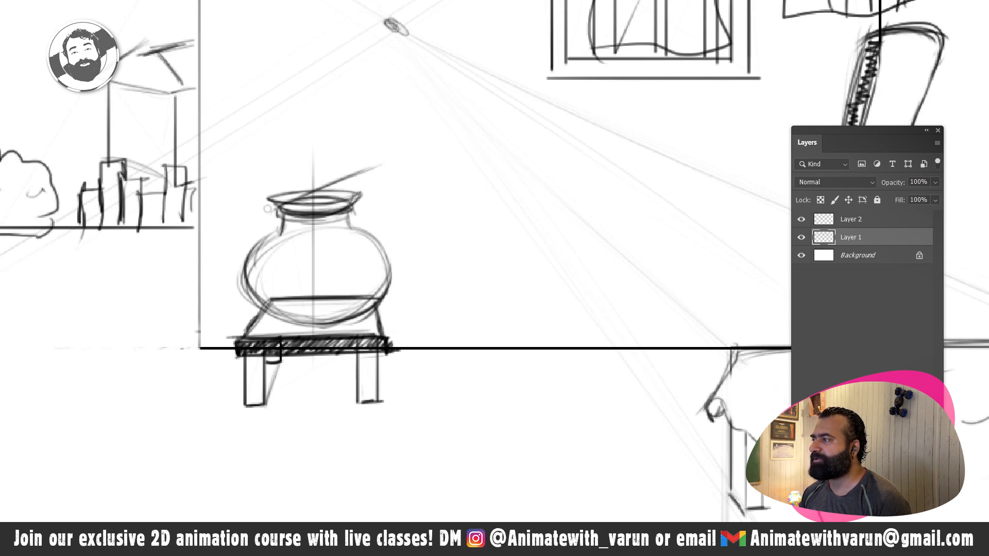
mouse_move(267, 209)
mouse_down()
mouse_move(376, 166)
mouse_move(293, 199)
mouse_move(356, 174)
mouse_up()
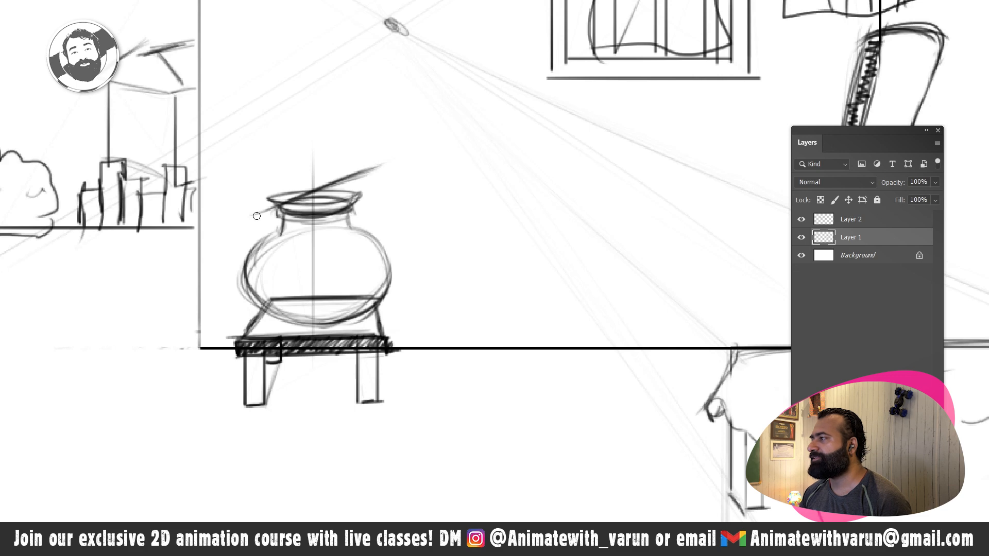
mouse_move(261, 216)
mouse_down()
mouse_move(241, 221)
mouse_move(267, 220)
mouse_up()
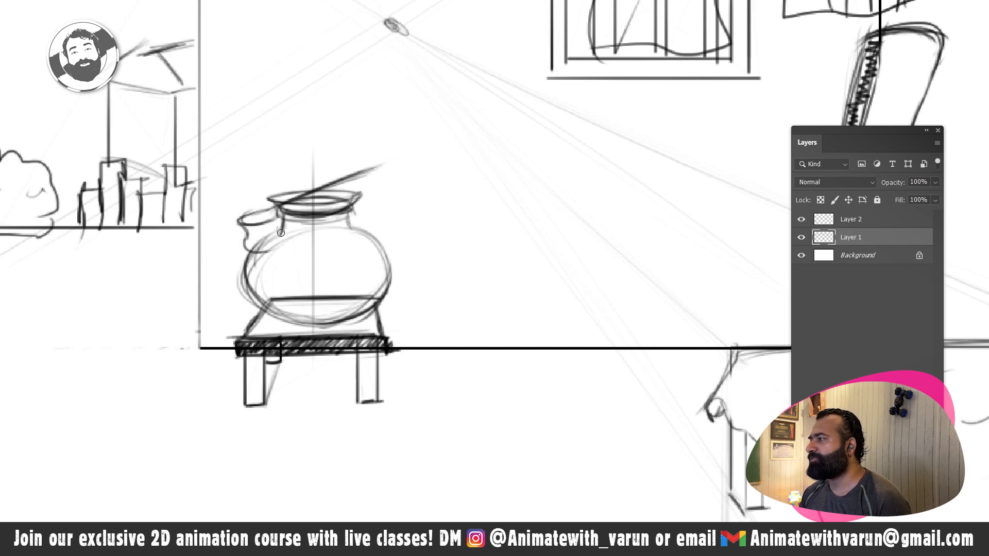
mouse_move(274, 217)
mouse_down()
mouse_move(262, 248)
mouse_move(282, 240)
mouse_move(268, 248)
mouse_move(265, 215)
mouse_move(249, 217)
mouse_move(383, 174)
mouse_up()
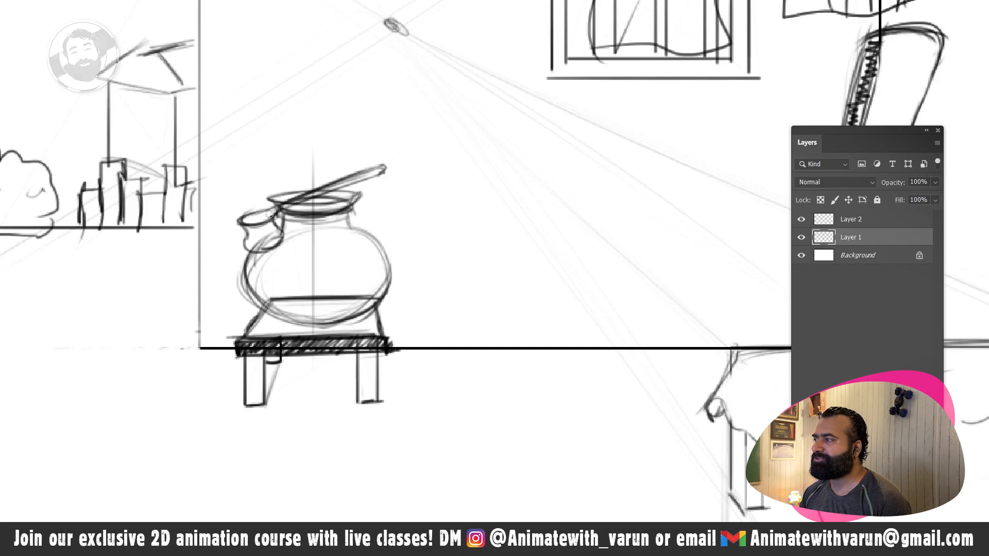
mouse_move(276, 216)
mouse_down()
mouse_move(275, 241)
mouse_move(239, 226)
mouse_move(256, 248)
mouse_move(281, 242)
mouse_up()
- Draw a row of straight vertical bars across the opening of the left wall's window
key(z)
drag(422, 238, 348, 260)
alt+click(349, 259)
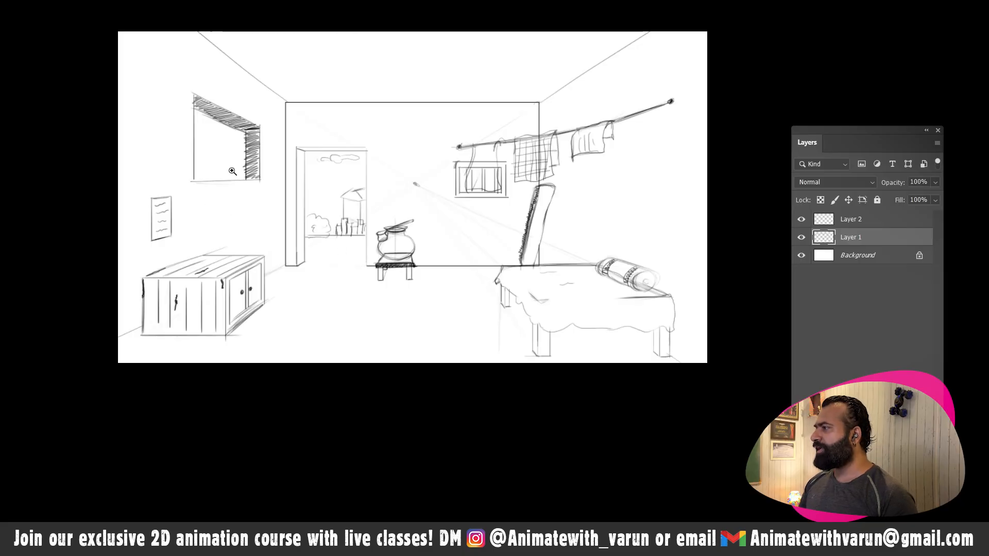
key(z)
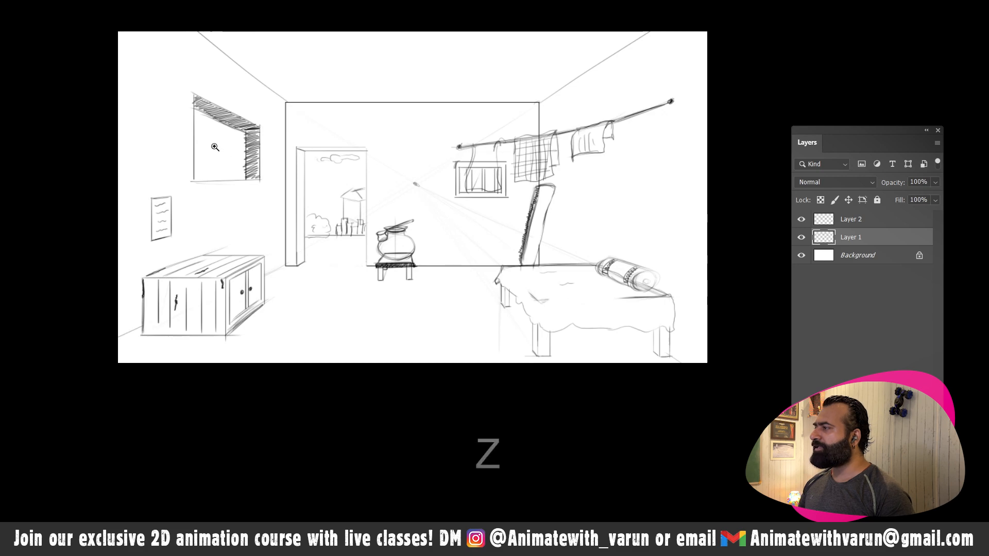
click(214, 149)
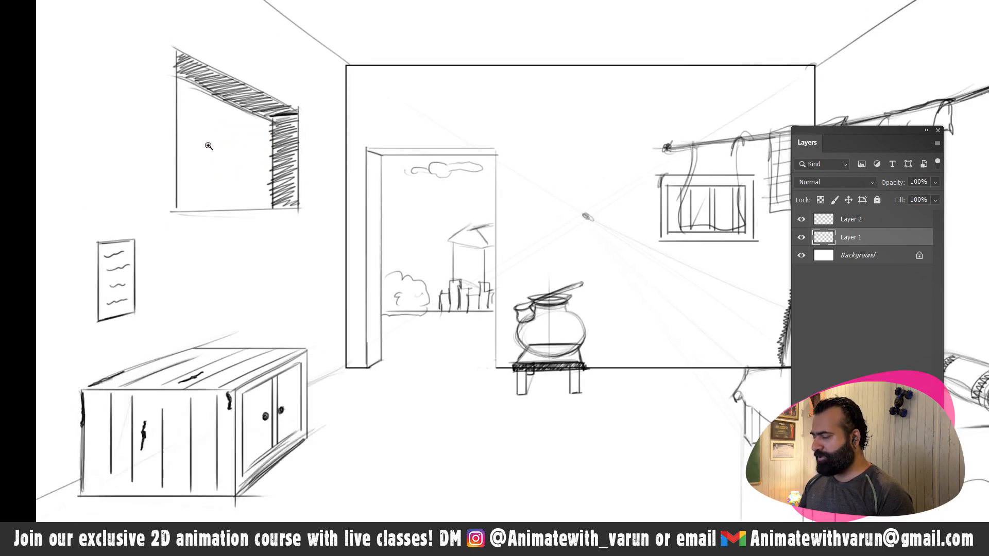
key(shift+b)
drag(191, 85, 191, 186)
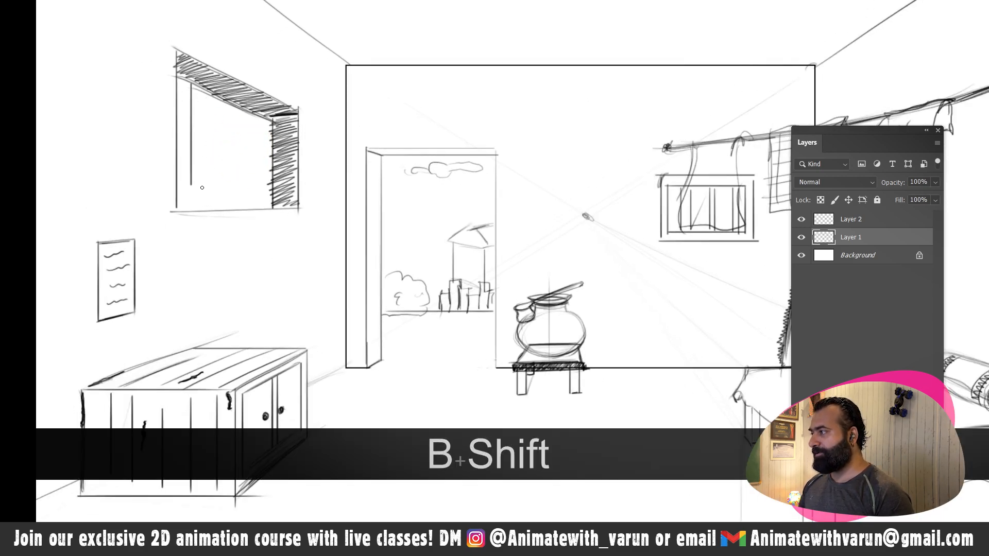
key(shift)
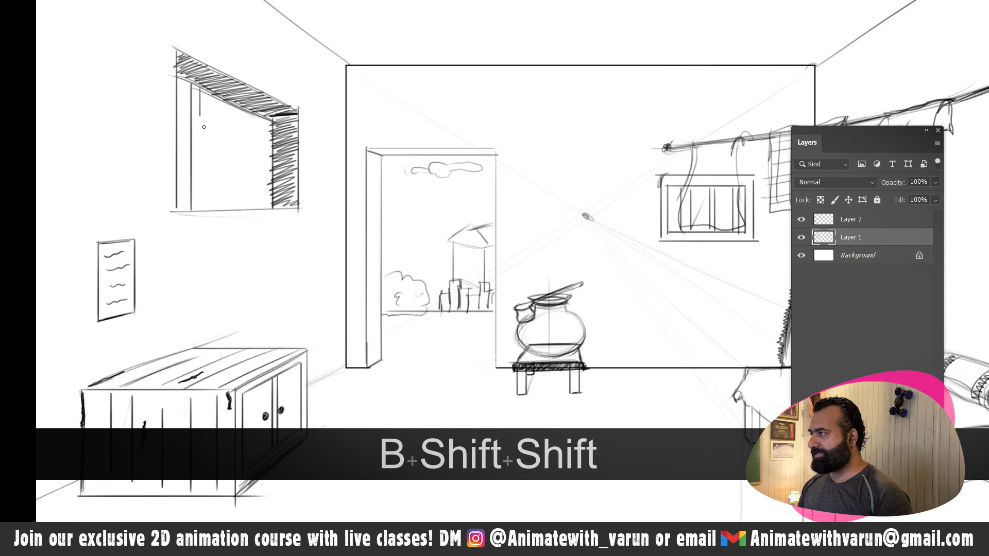
drag(203, 127, 209, 202)
key(shift)
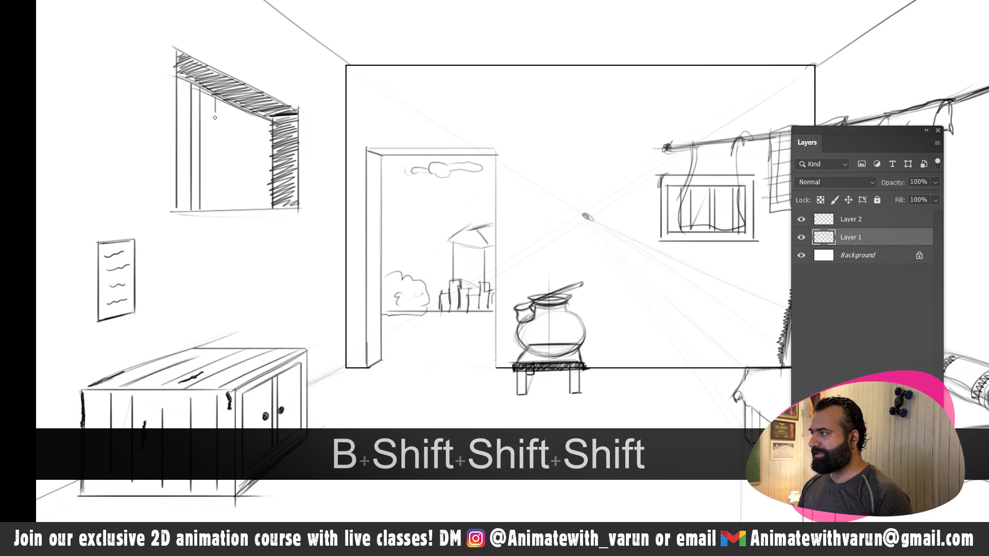
drag(214, 111, 216, 197)
key(shift)
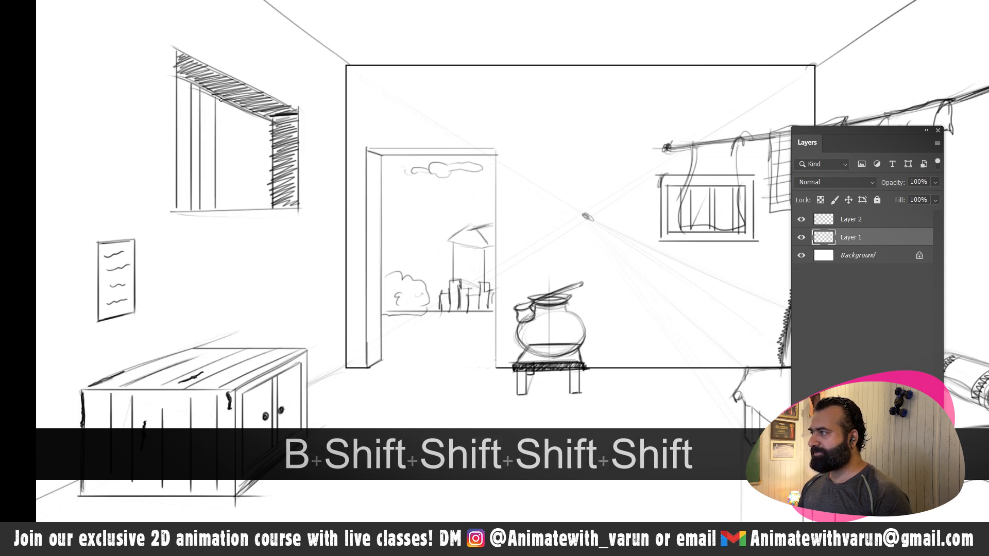
drag(221, 98, 223, 189)
key(shift)
drag(236, 106, 235, 209)
key(shift)
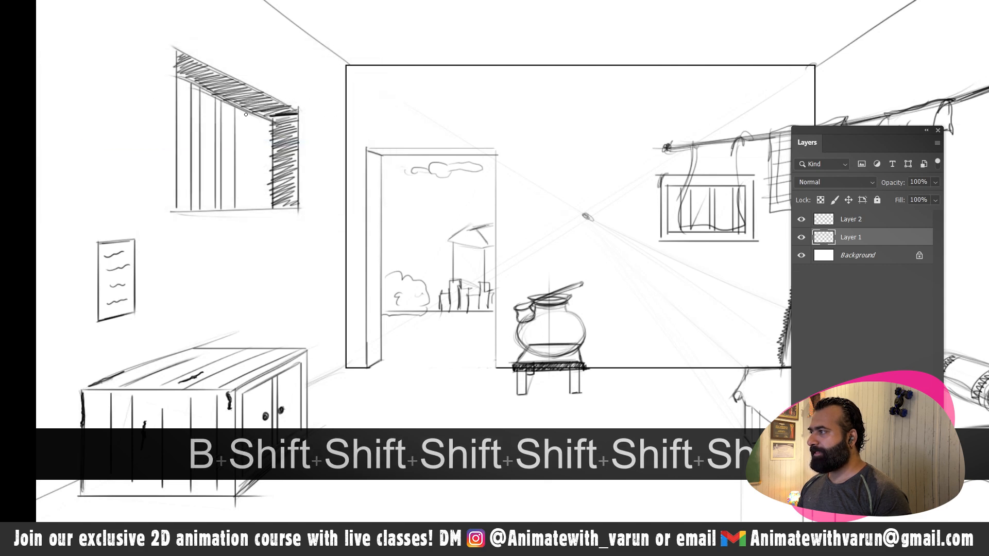
drag(247, 143, 250, 206)
key(shift)
drag(262, 116, 260, 200)
key(shift)
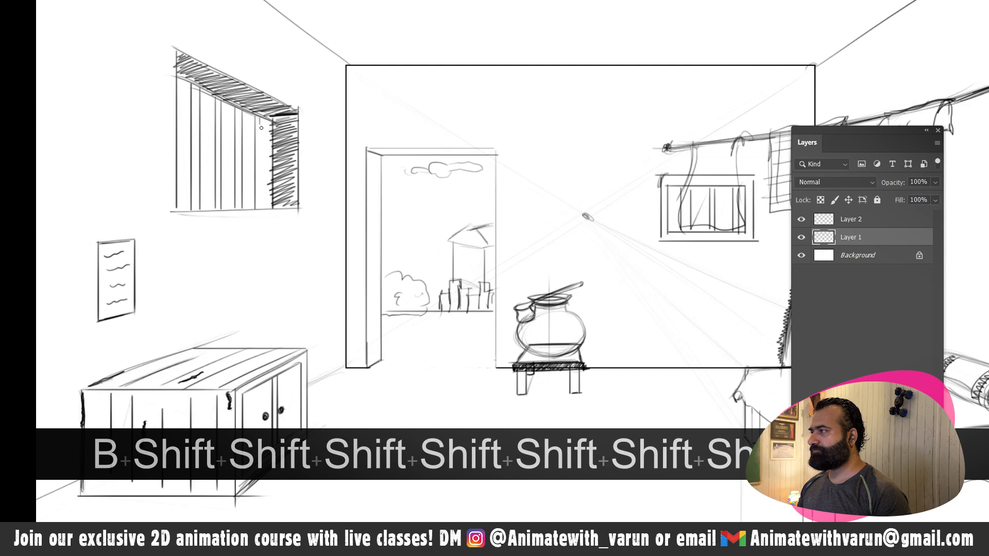
drag(261, 128, 262, 209)
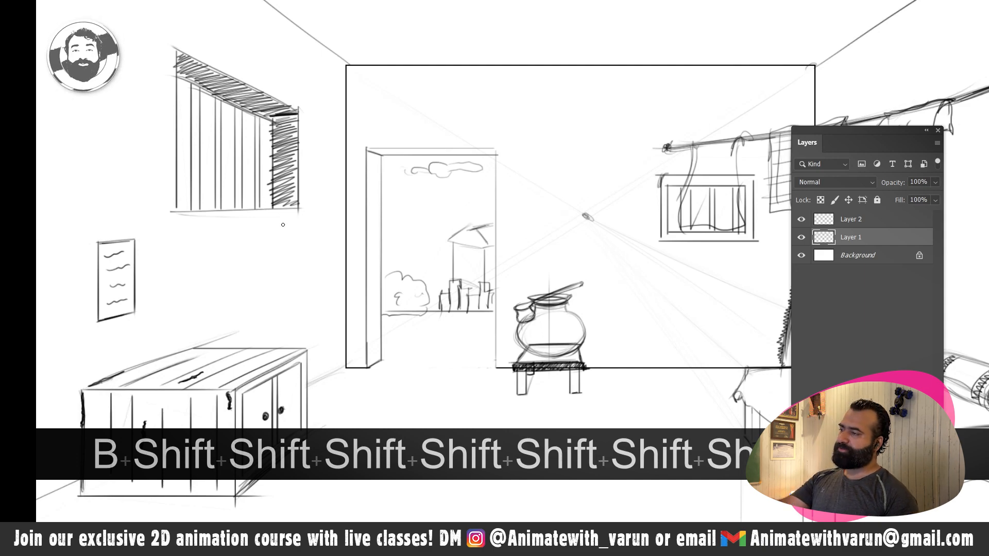
- Sketch light plank lines across the ceiling, converging toward the vanishing point
key(space)
drag(285, 211, 226, 211)
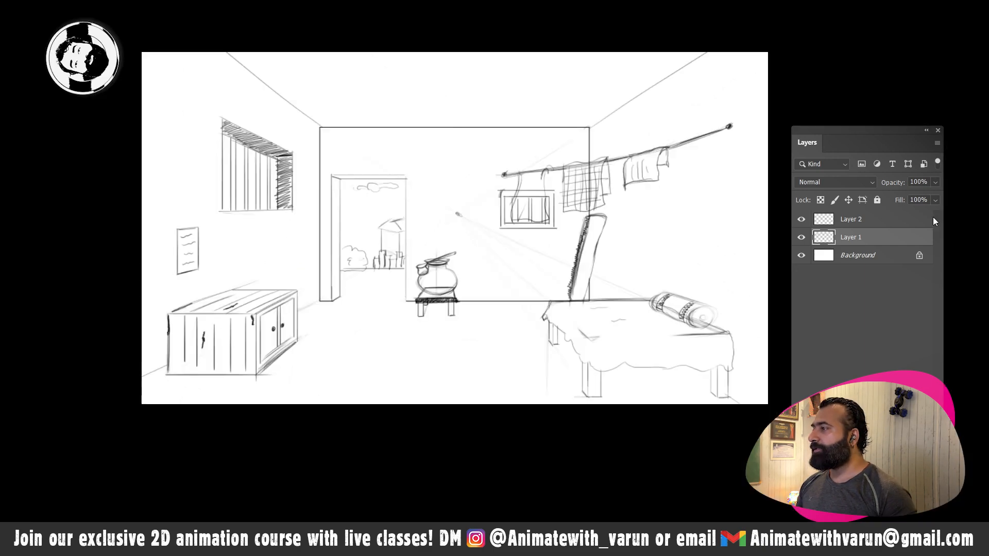
key(ctrl+space)
mouse_move(457, 157)
mouse_down()
mouse_move(463, 172)
mouse_move(491, 169)
mouse_up()
key(b)
key(b)
key(b)
key(space)
drag(356, 111, 352, 172)
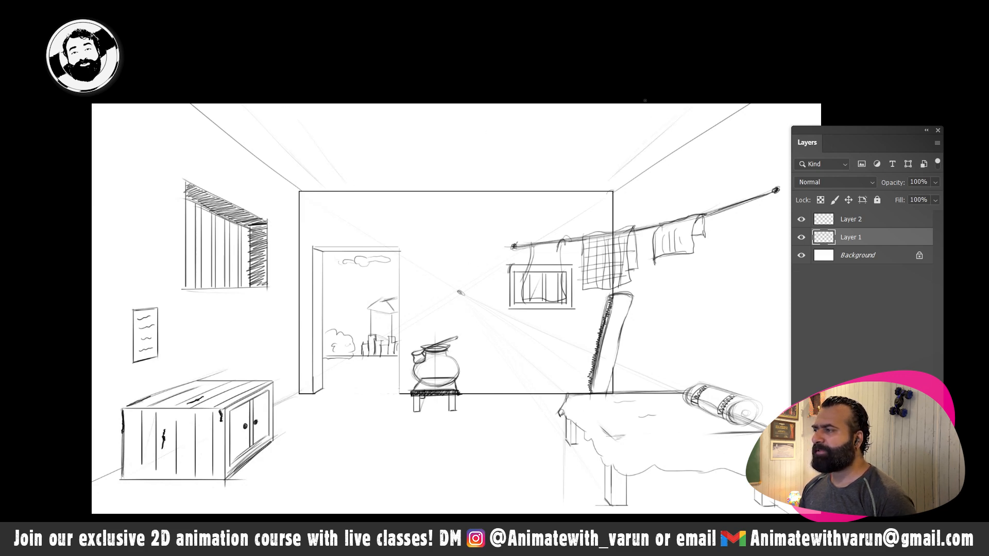
drag(611, 118, 573, 173)
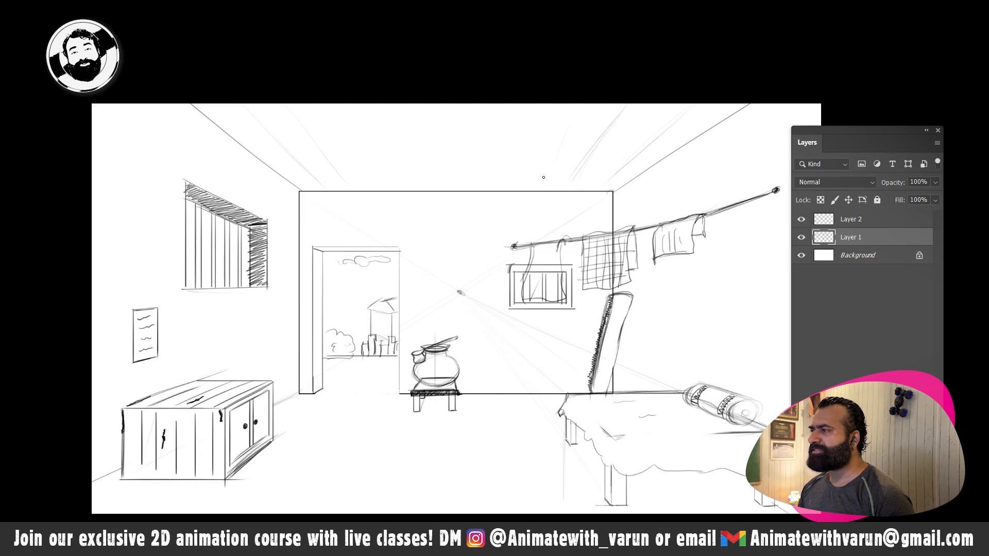
drag(572, 109, 541, 184)
drag(537, 118, 520, 165)
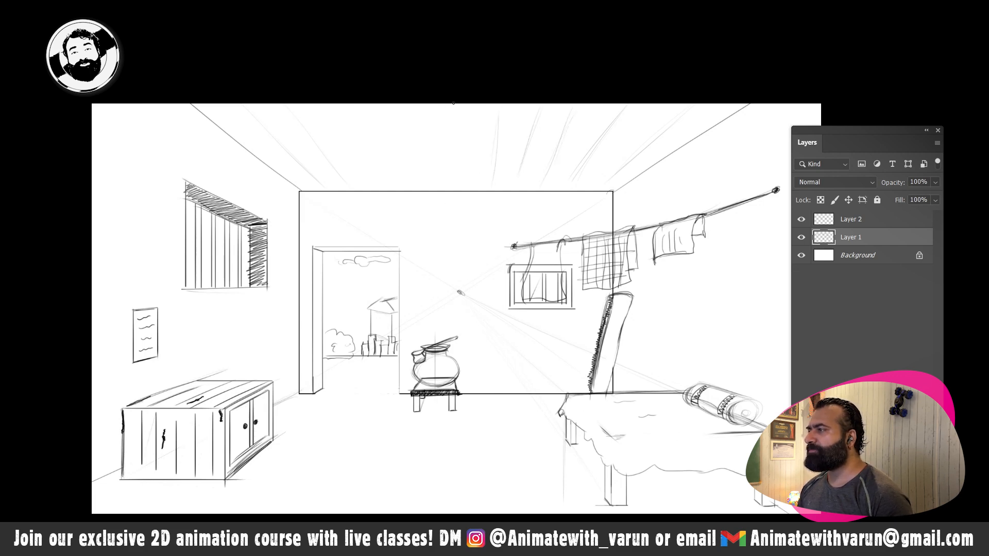
drag(406, 112, 431, 190)
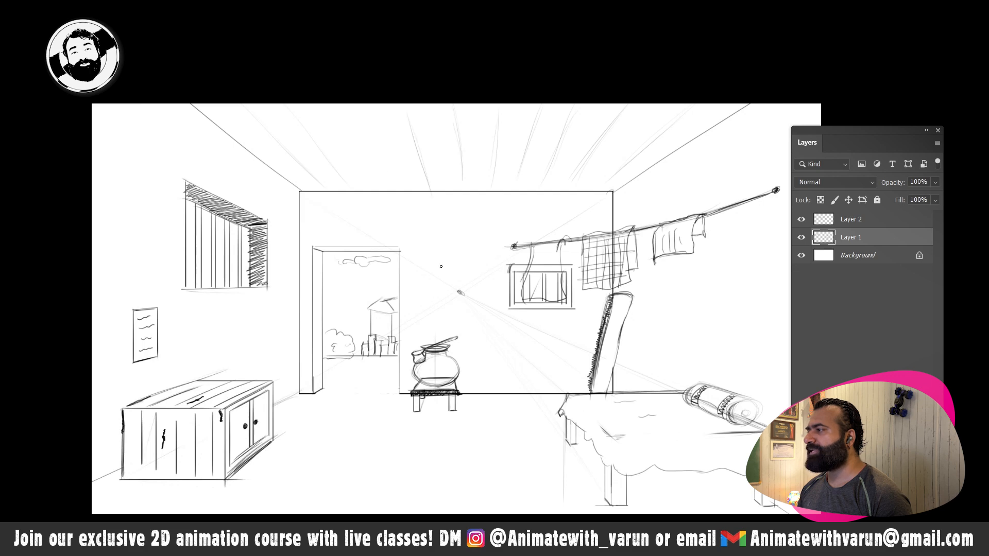
key(space)
drag(352, 454, 360, 319)
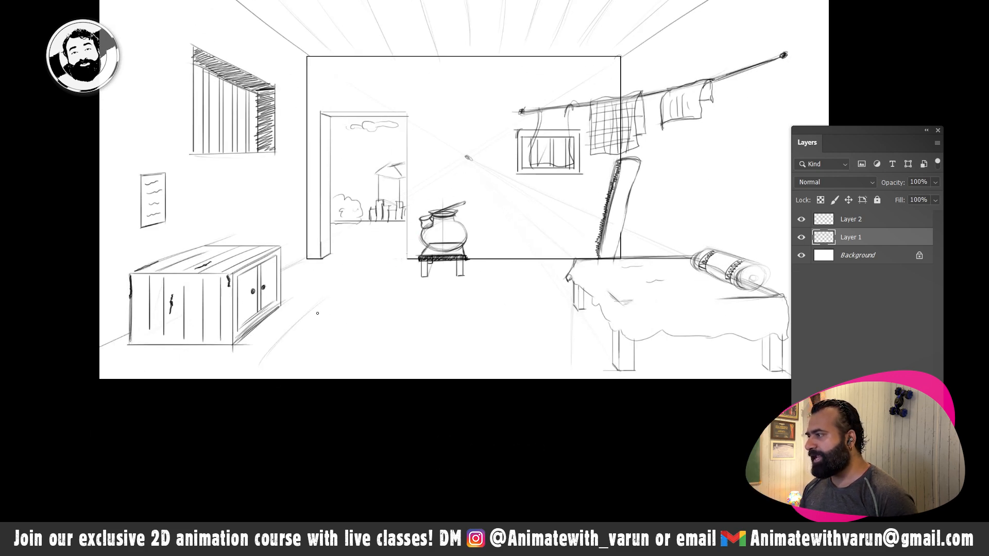
key(ctrl+z)
- Sketch the slanted left edge of a floor rug beside the cabinet, receding toward the vanishing point
key(space)
drag(309, 324, 296, 251)
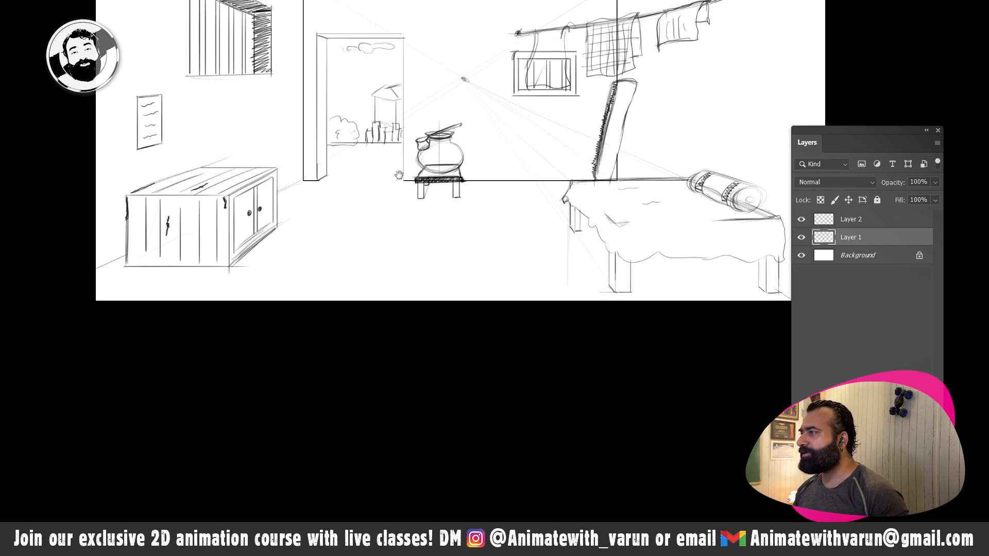
key(space)
drag(371, 180, 326, 220)
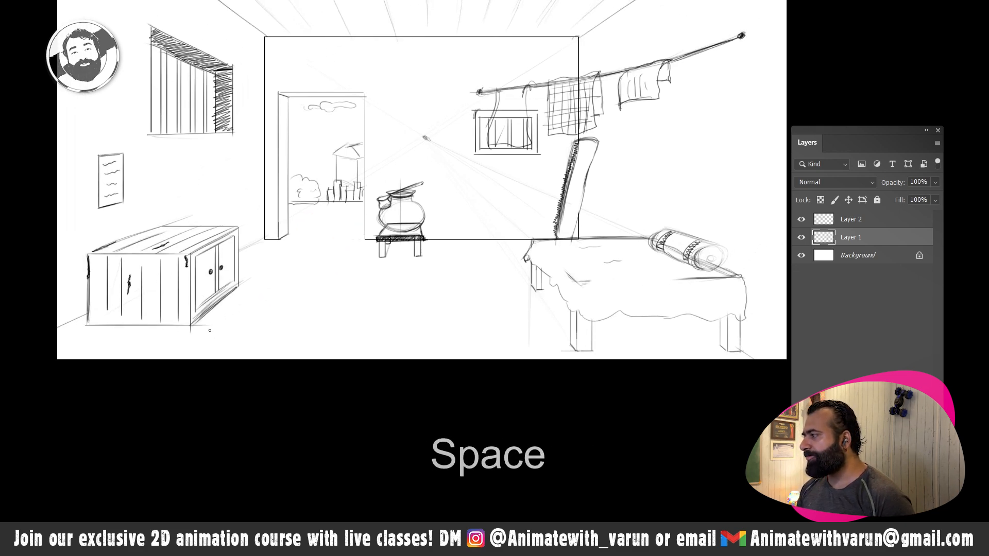
drag(269, 280, 198, 345)
drag(267, 279, 196, 346)
drag(250, 294, 195, 344)
- Complete the floor rug's outline with a slanted right edge and hatched fringes along its front and back ends
key(space)
drag(237, 325, 266, 288)
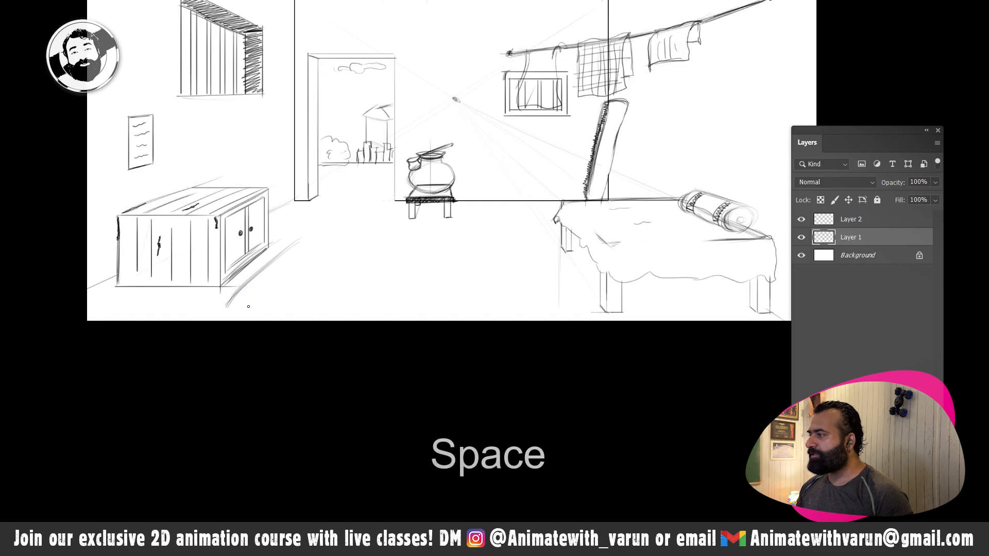
shift+click(352, 308)
mouse_move(301, 237)
mouse_down()
mouse_move(397, 238)
mouse_move(349, 309)
mouse_up()
drag(373, 241, 352, 304)
key(space)
drag(327, 277, 354, 244)
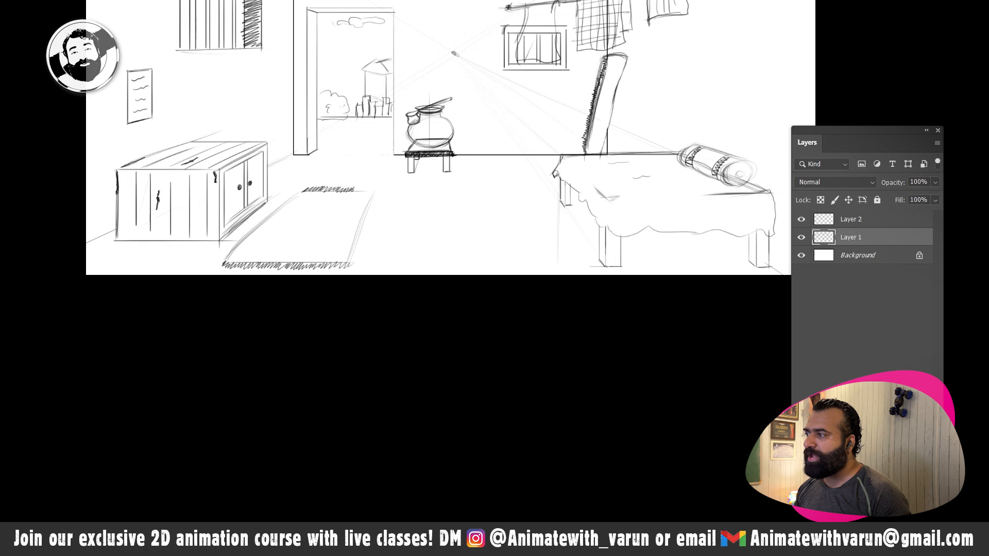
drag(373, 189, 379, 191)
- Add short wavy texture marks across the surface of the floor rug
drag(307, 202, 357, 204)
drag(271, 228, 343, 222)
drag(323, 238, 340, 237)
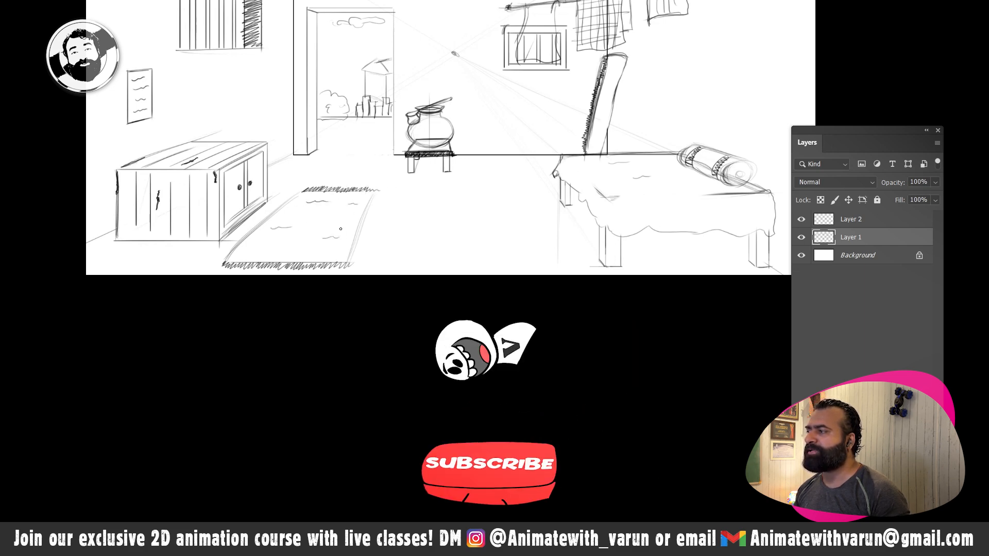